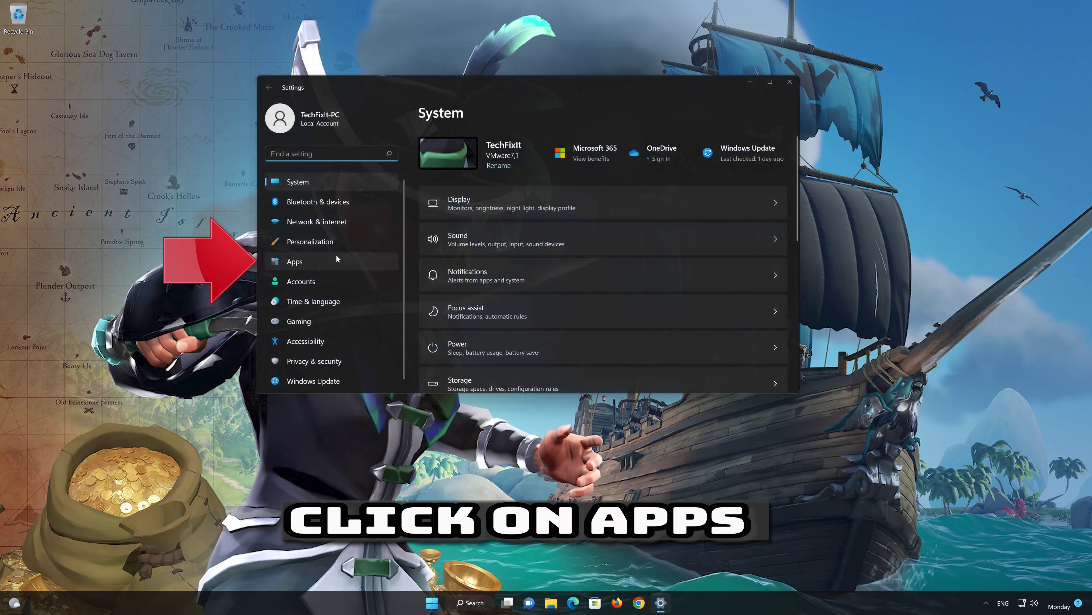
# Open the advanced options of Microsoft Store from the installed apps list.
pyautogui.click(337, 256)
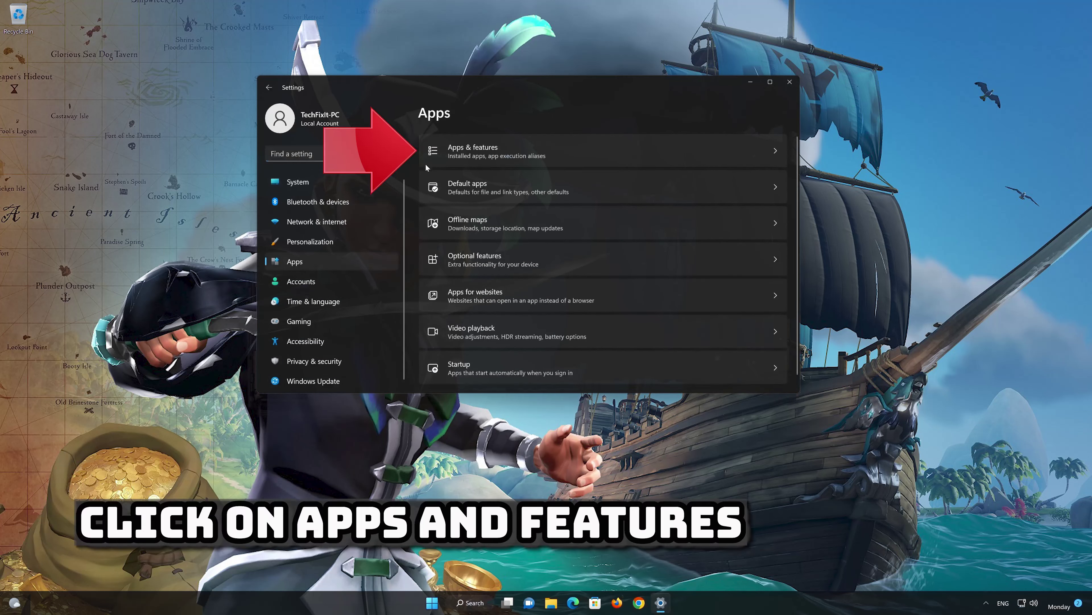
pyautogui.click(553, 147)
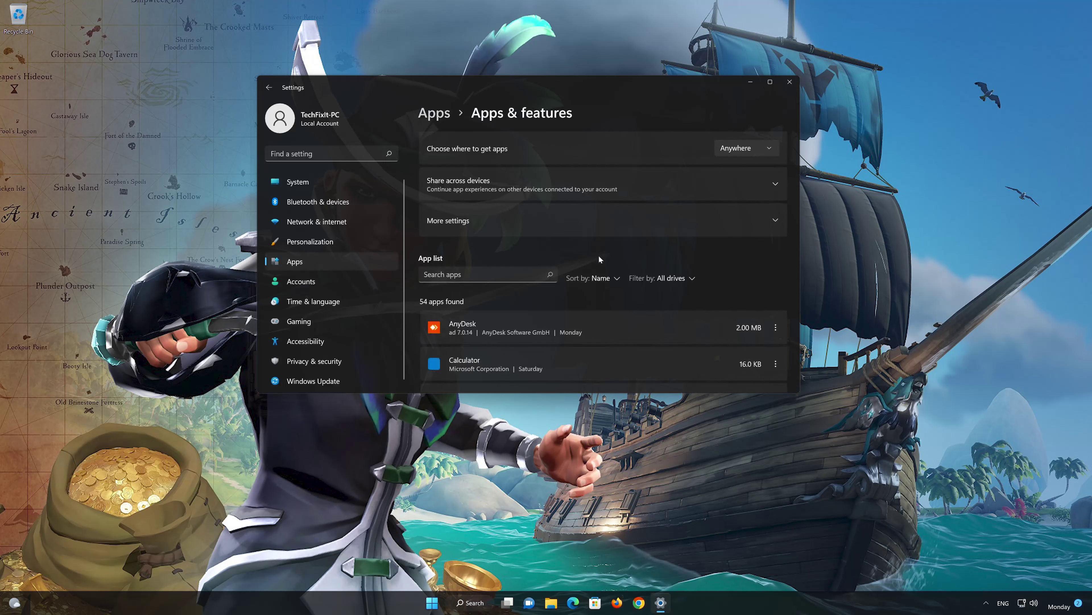
pyautogui.scroll(-10, 601, 265)
pyautogui.scroll(-2, 603, 269)
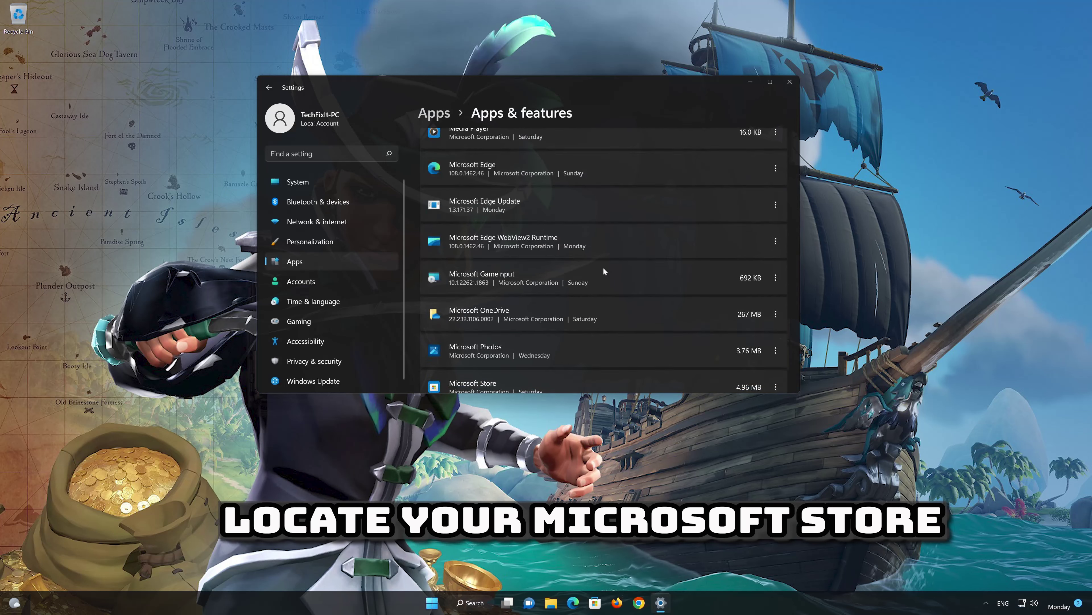
pyautogui.scroll(-2, 604, 267)
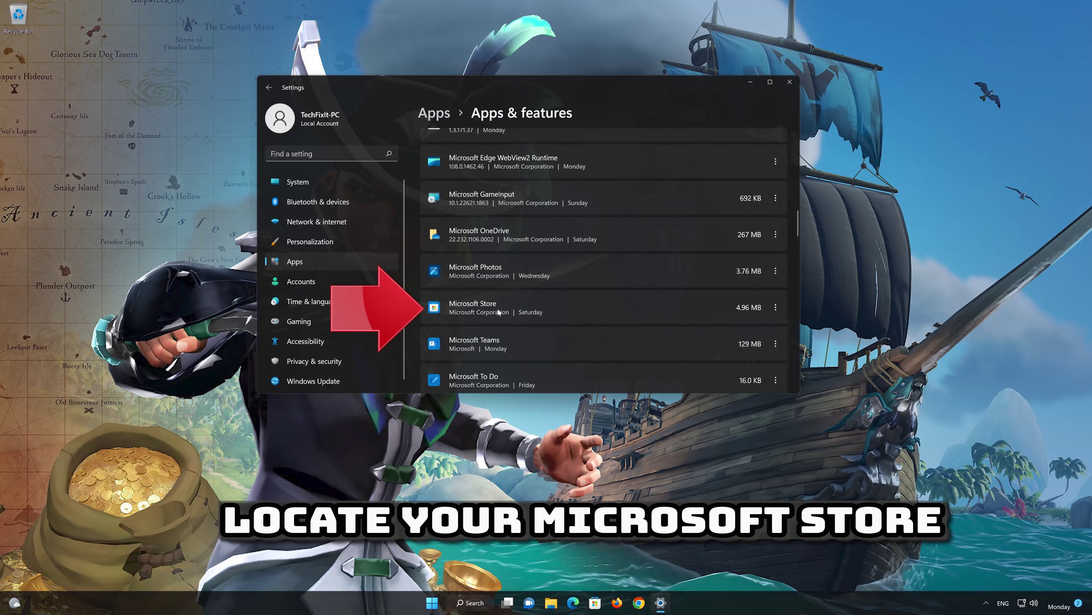
pyautogui.click(776, 308)
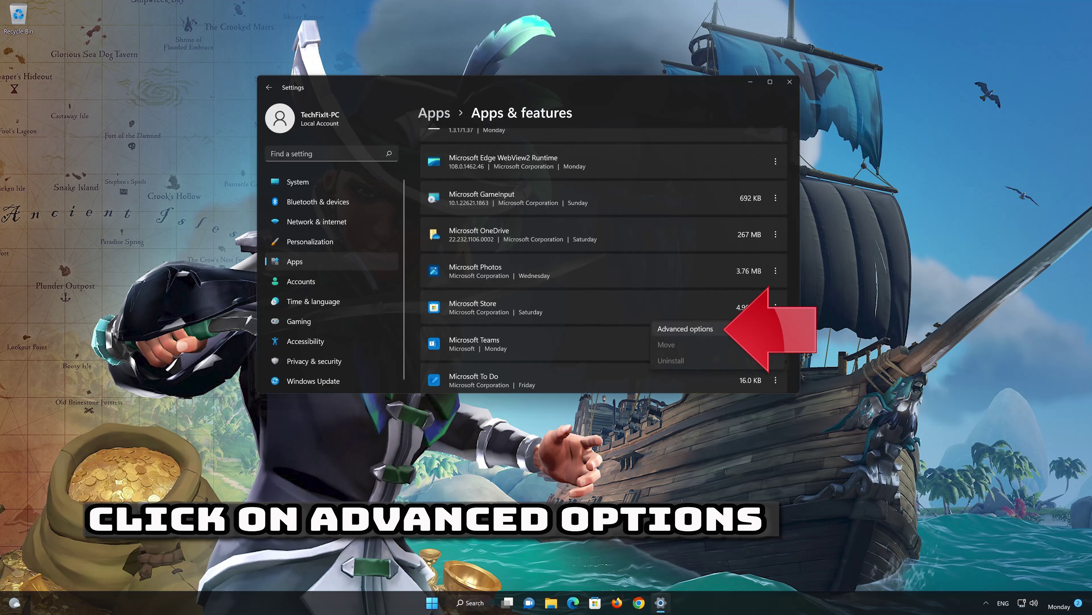
pyautogui.click(728, 326)
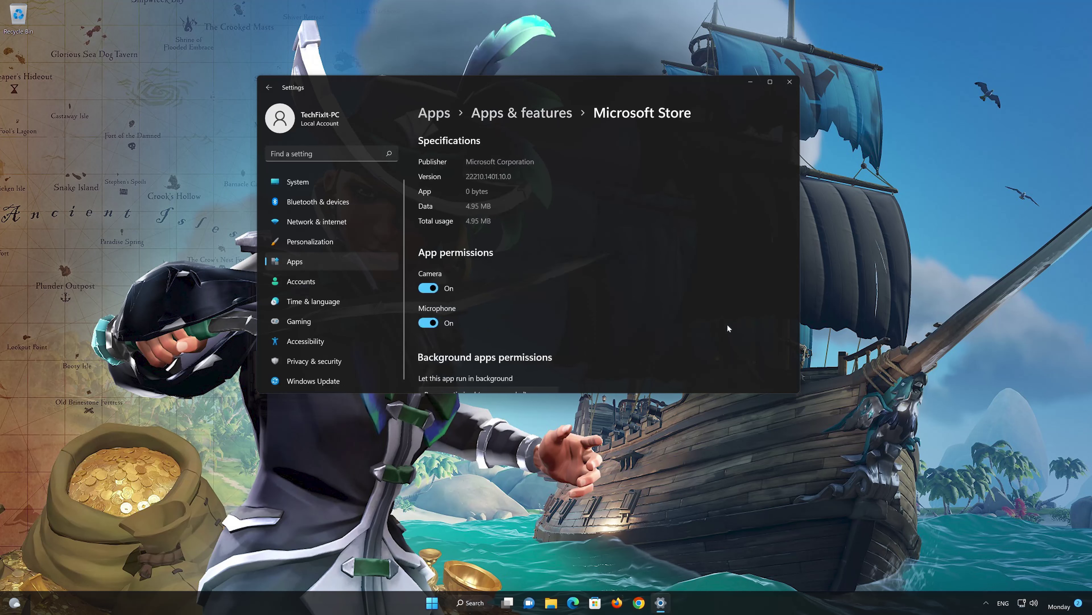
# Repair the Microsoft Store app, and reset it with its app data deleted.
pyautogui.scroll(-10, 704, 318)
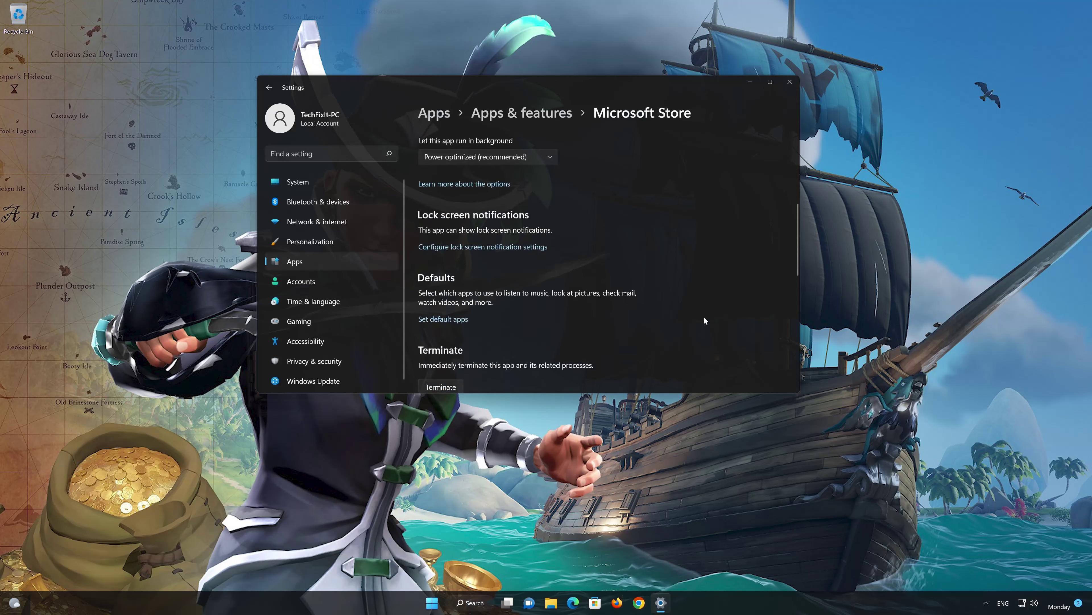
pyautogui.scroll(-3, 705, 316)
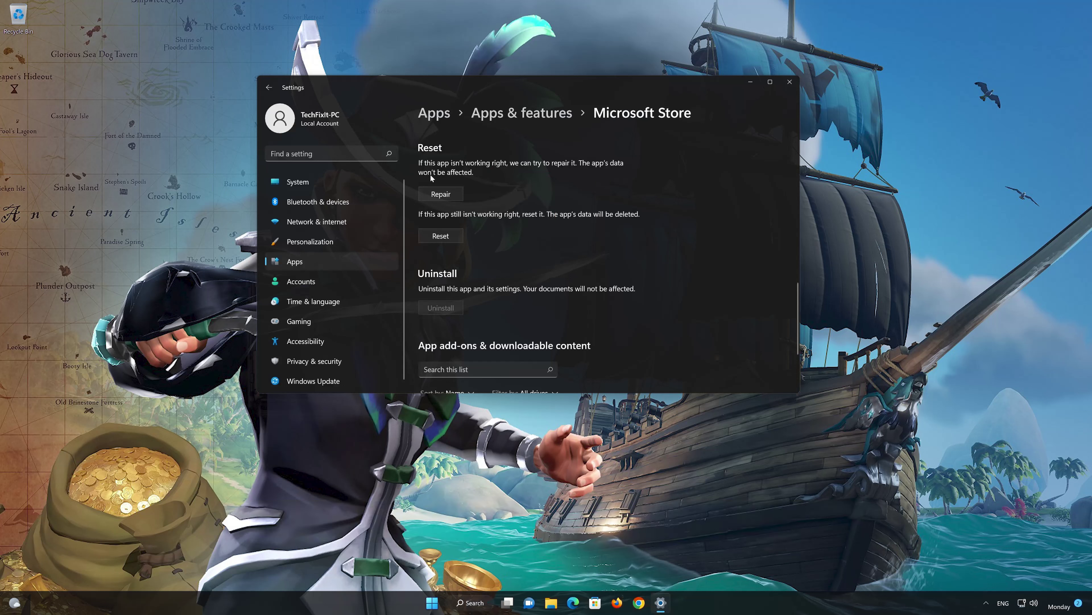
pyautogui.click(453, 192)
pyautogui.click(438, 236)
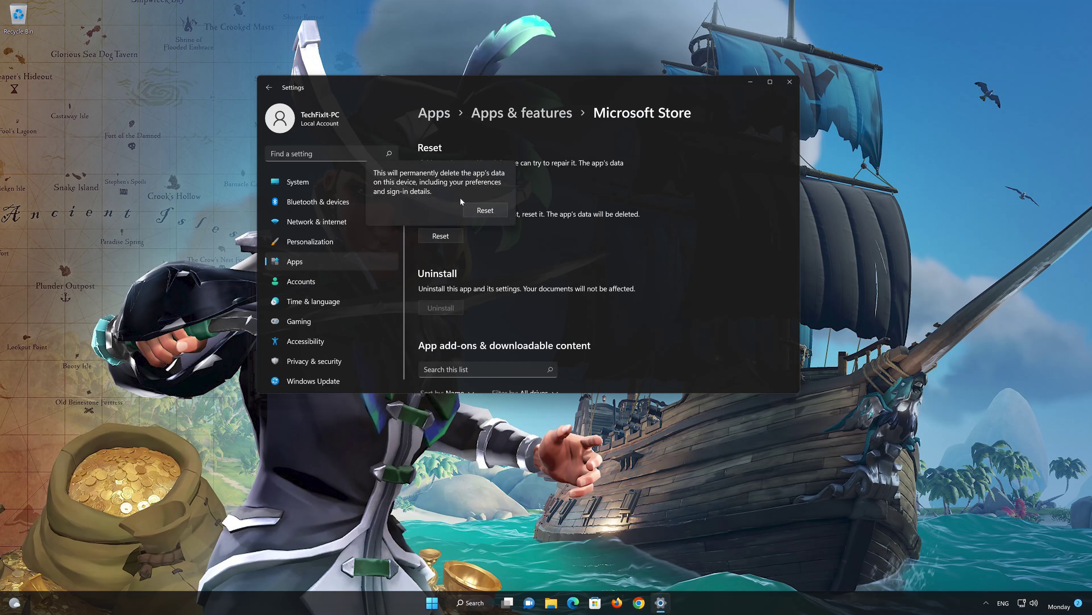
pyautogui.click(483, 213)
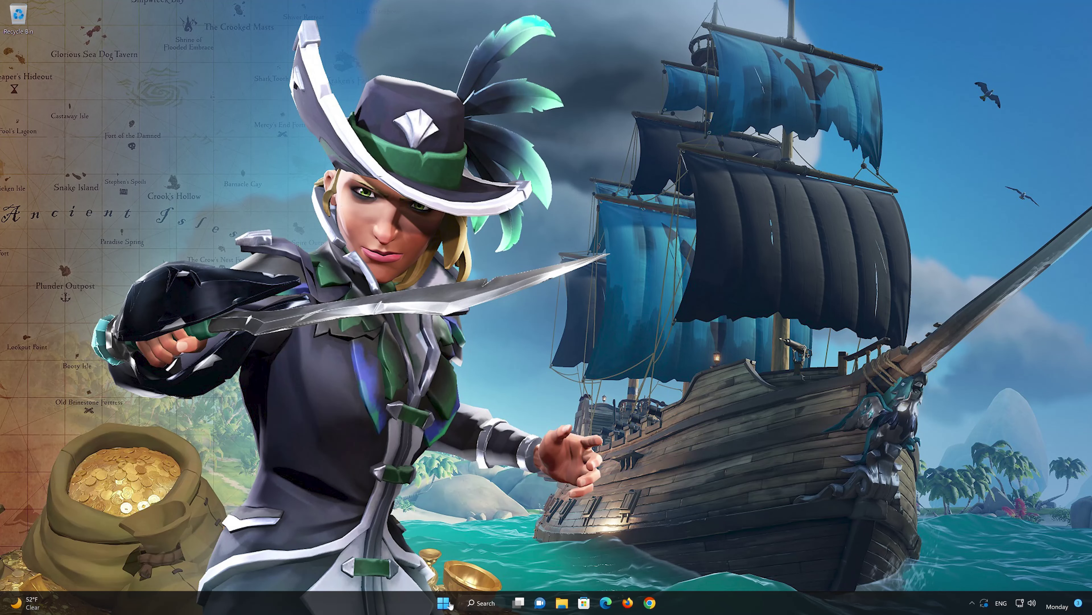
# Open Windows Settings and bring up the Apps & features list of installed apps.
pyautogui.click(443, 602)
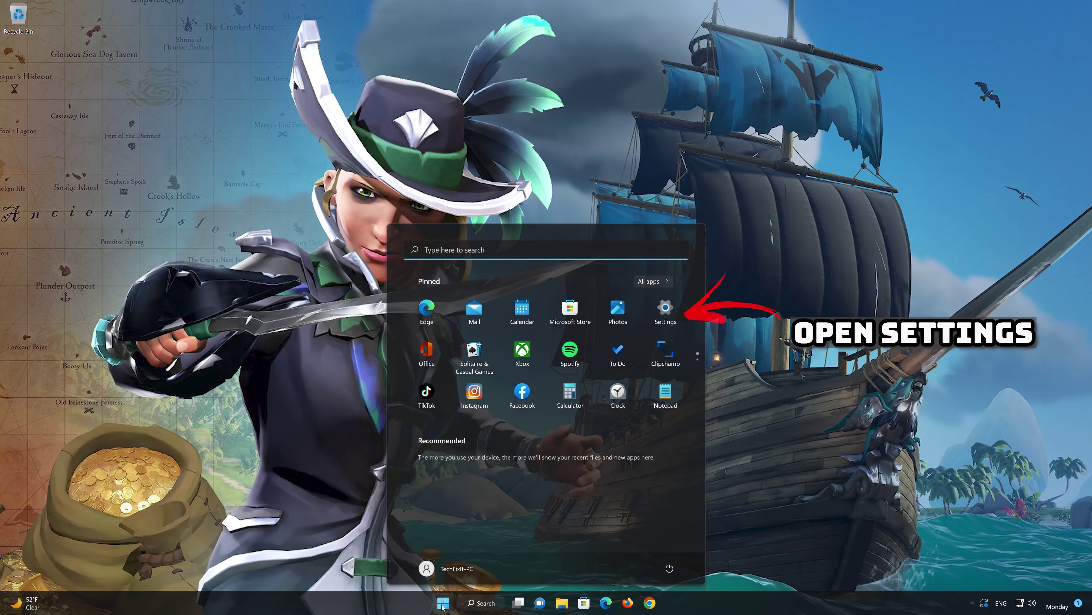
pyautogui.click(665, 316)
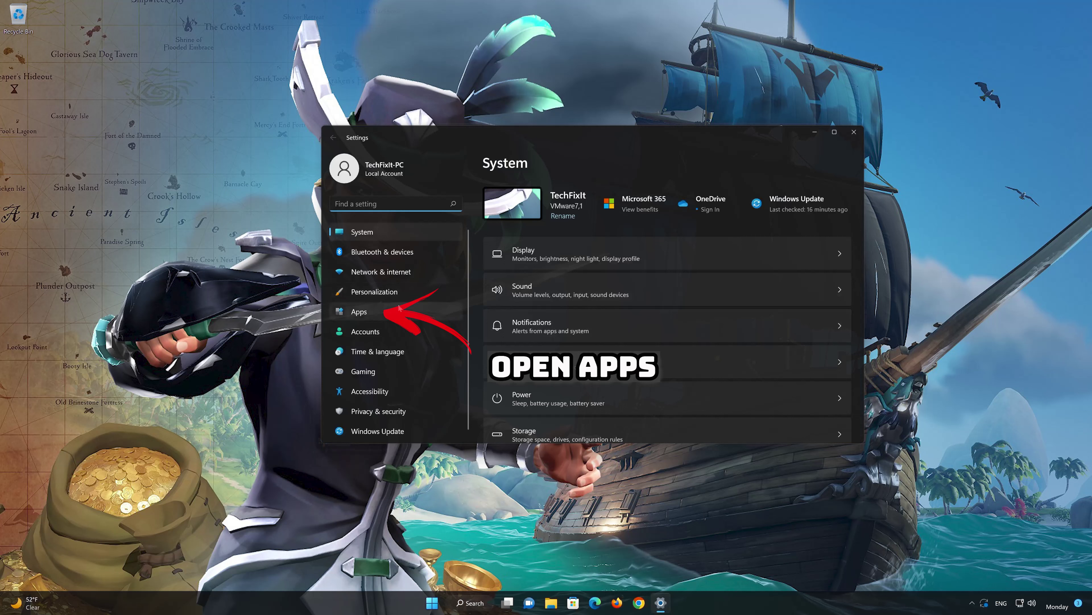
pyautogui.click(359, 311)
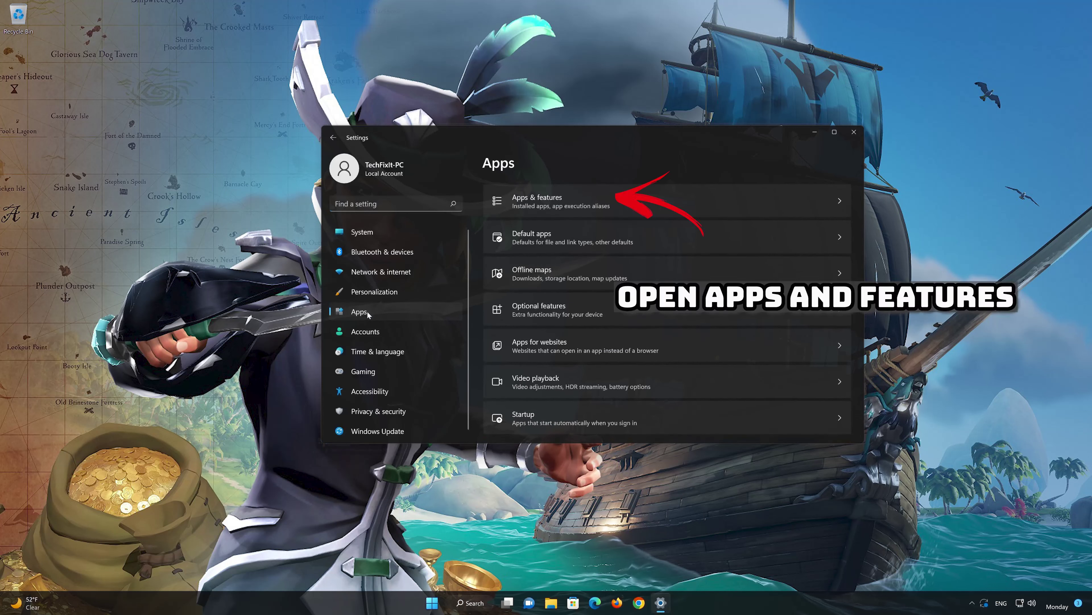
pyautogui.click(585, 208)
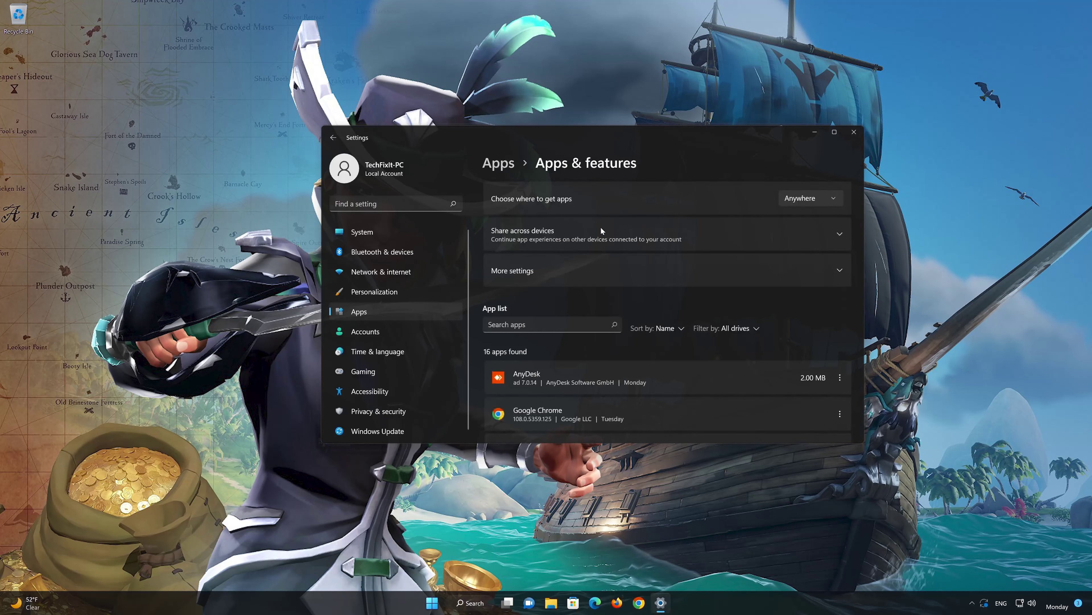
# Locate the Xbox app in the installed apps list and open its advanced options.
pyautogui.scroll(-12, 685, 338)
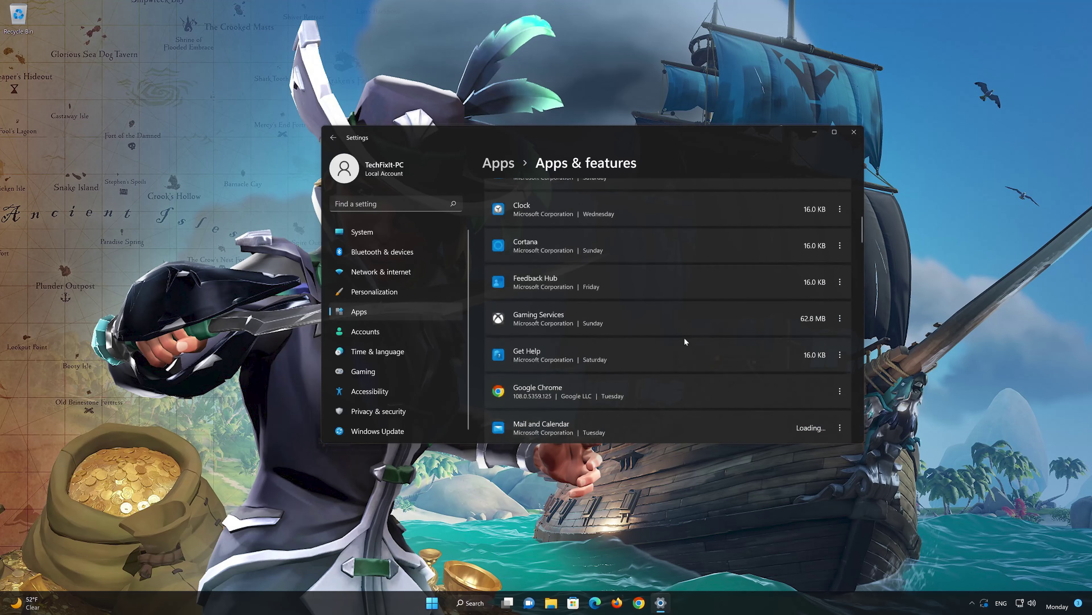
pyautogui.scroll(-15, 684, 340)
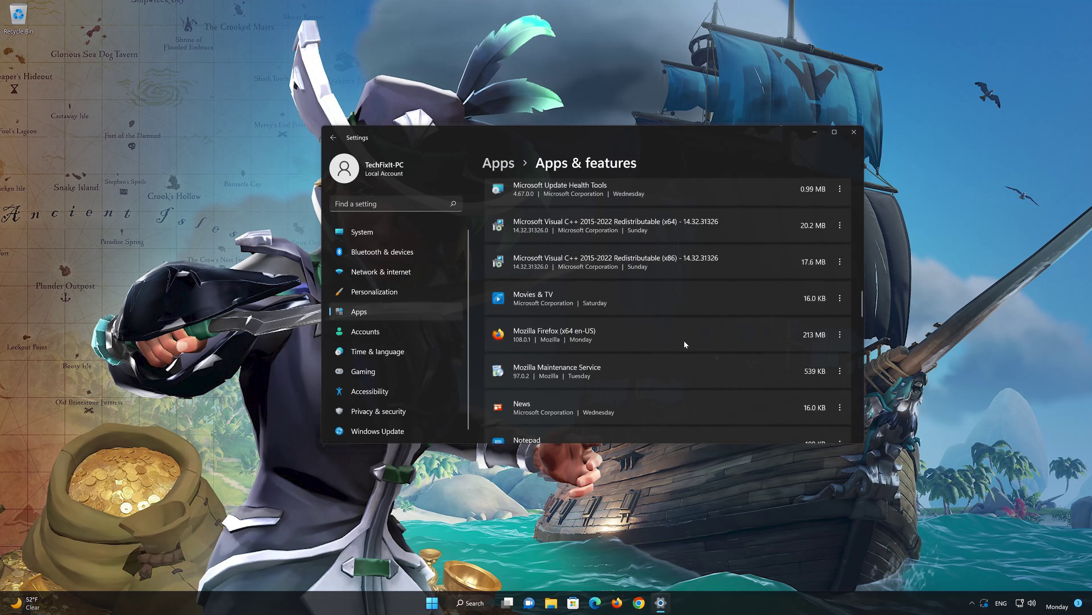
pyautogui.scroll(-12, 684, 344)
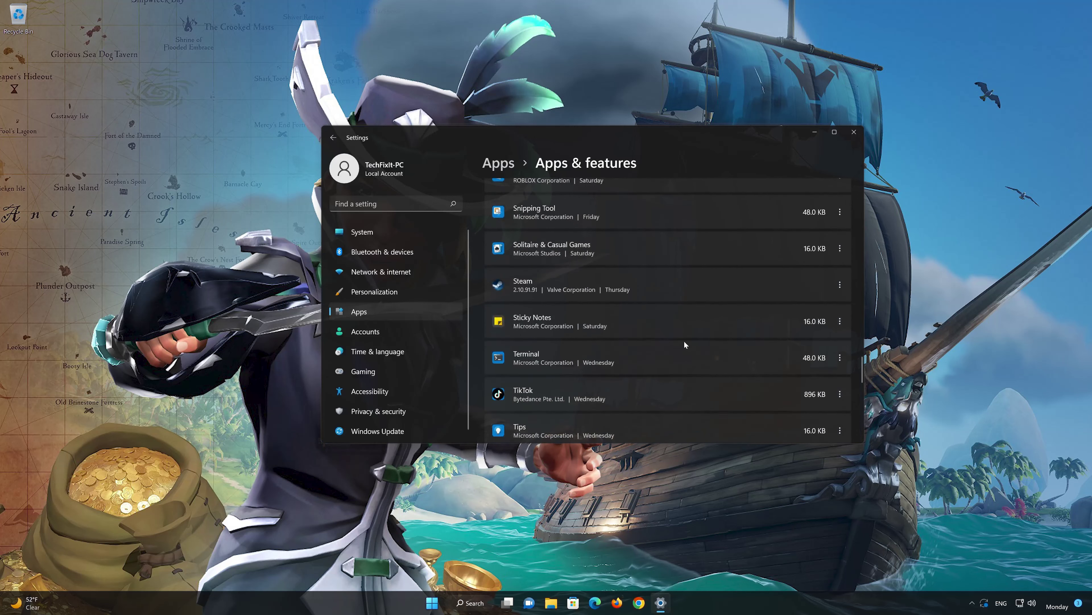
pyautogui.scroll(-1, 685, 345)
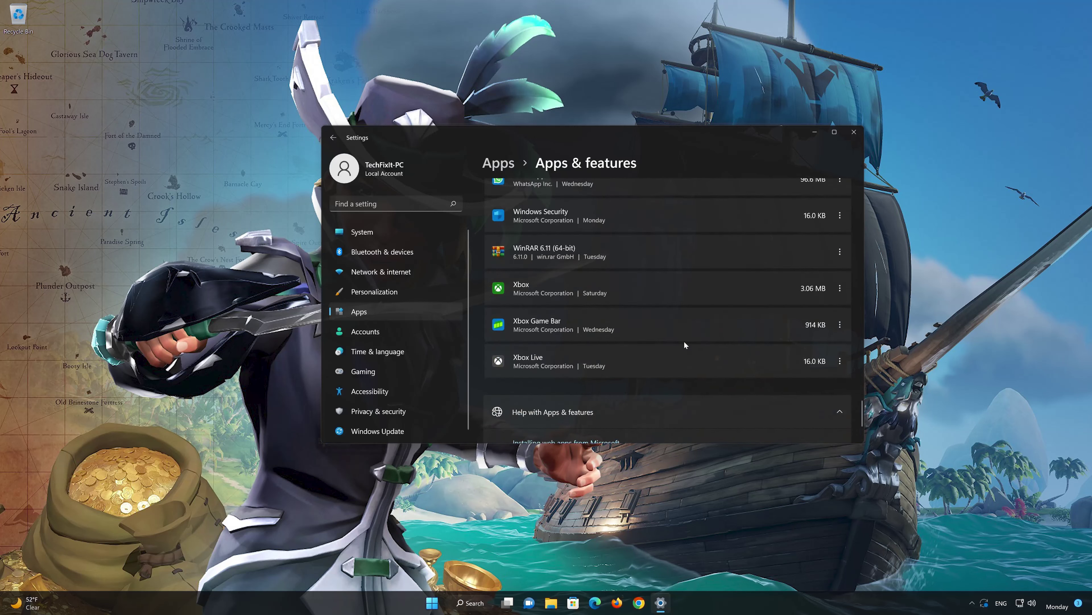
pyautogui.scroll(2, 684, 343)
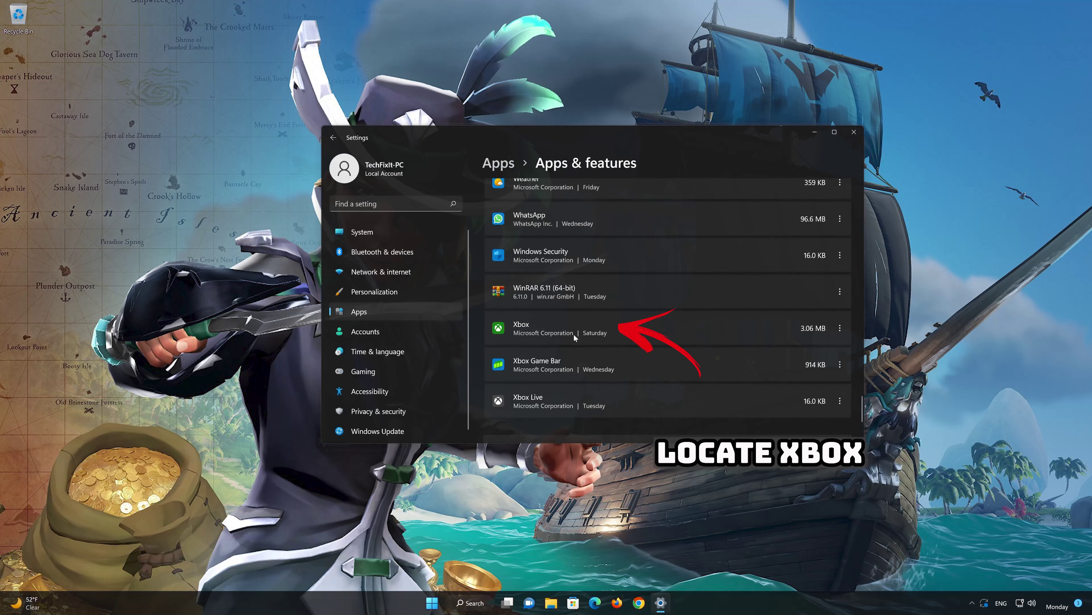
pyautogui.click(840, 329)
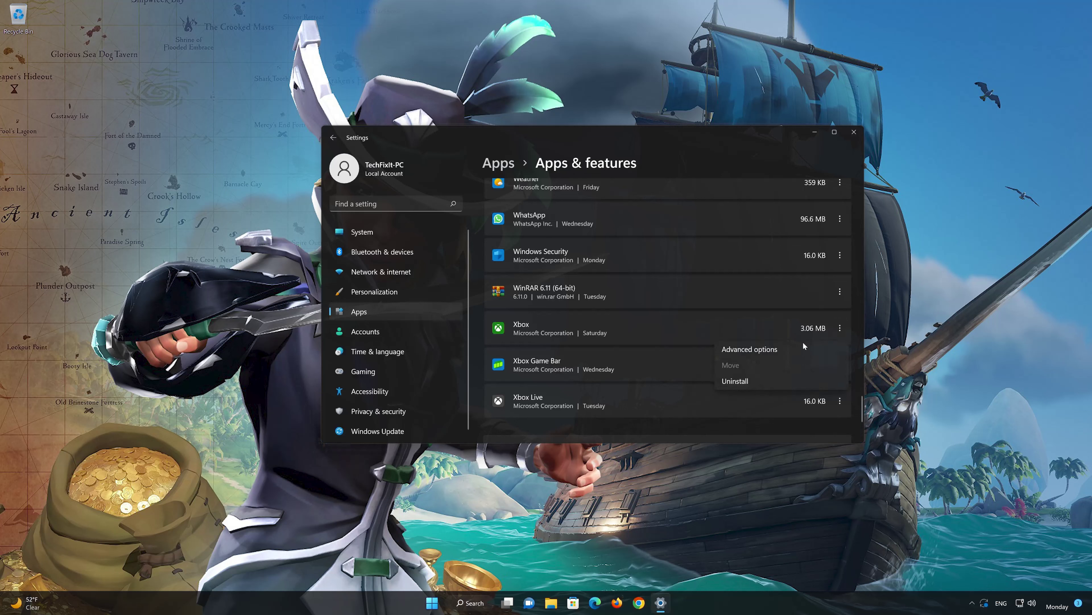
pyautogui.click(752, 351)
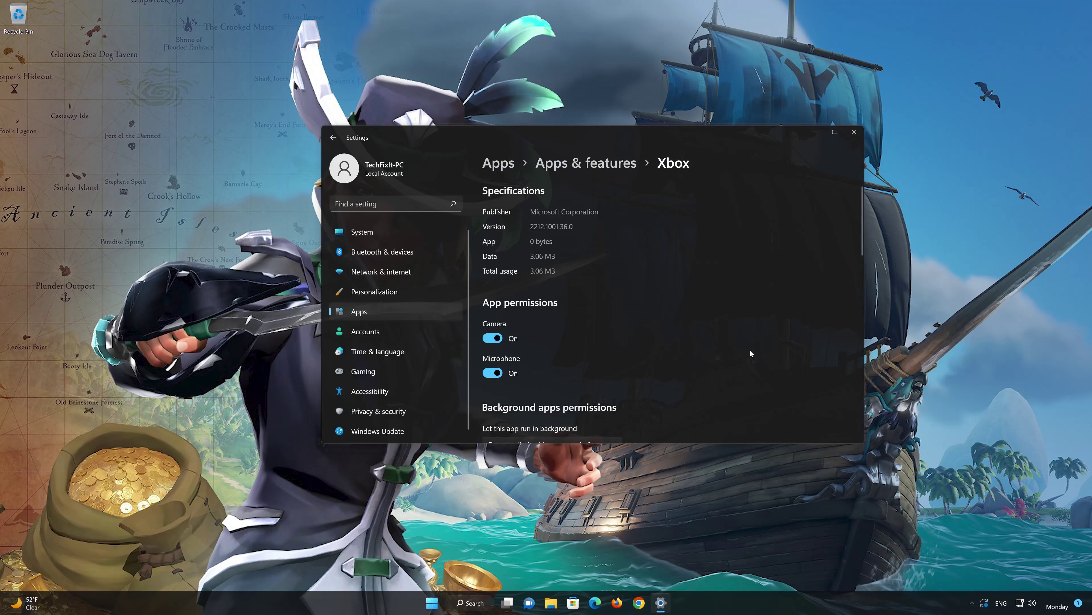
# Repair the Xbox app, and reset it with its app data deleted.
pyautogui.scroll(-10, 750, 352)
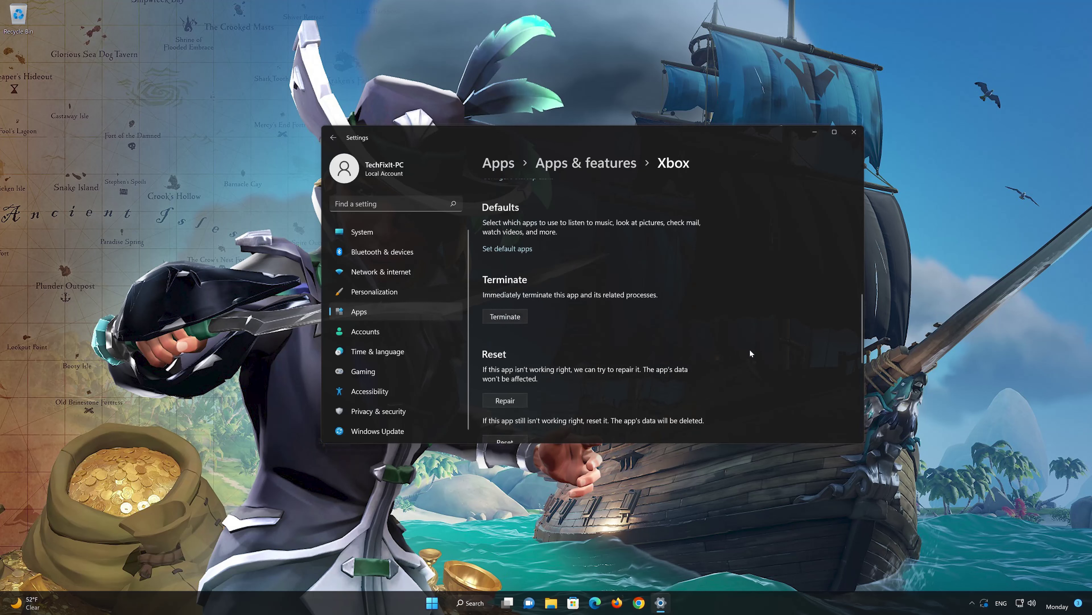
pyautogui.scroll(-3, 750, 349)
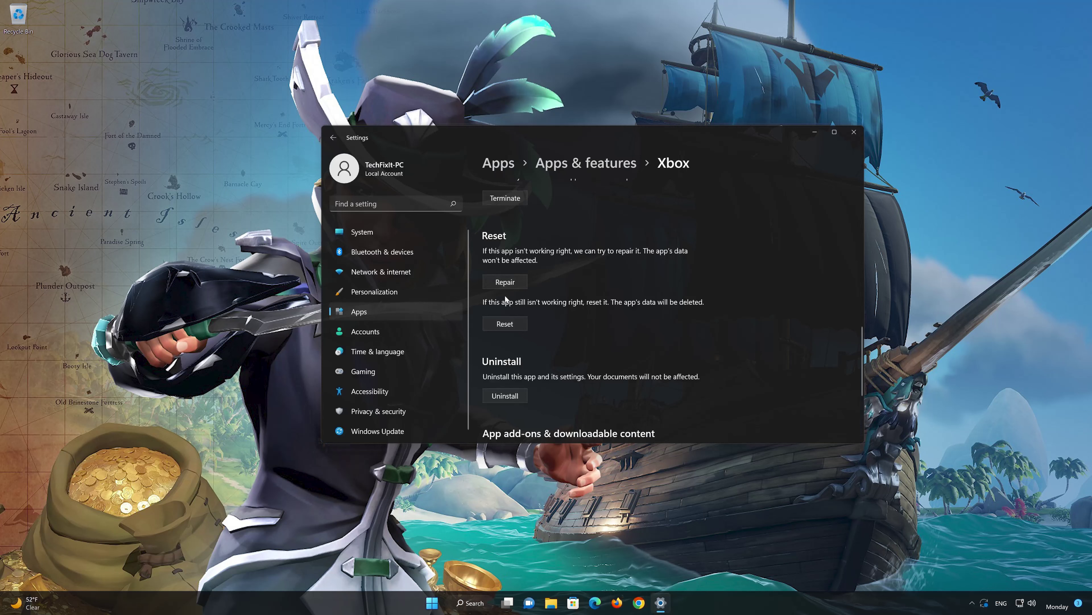
pyautogui.click(502, 282)
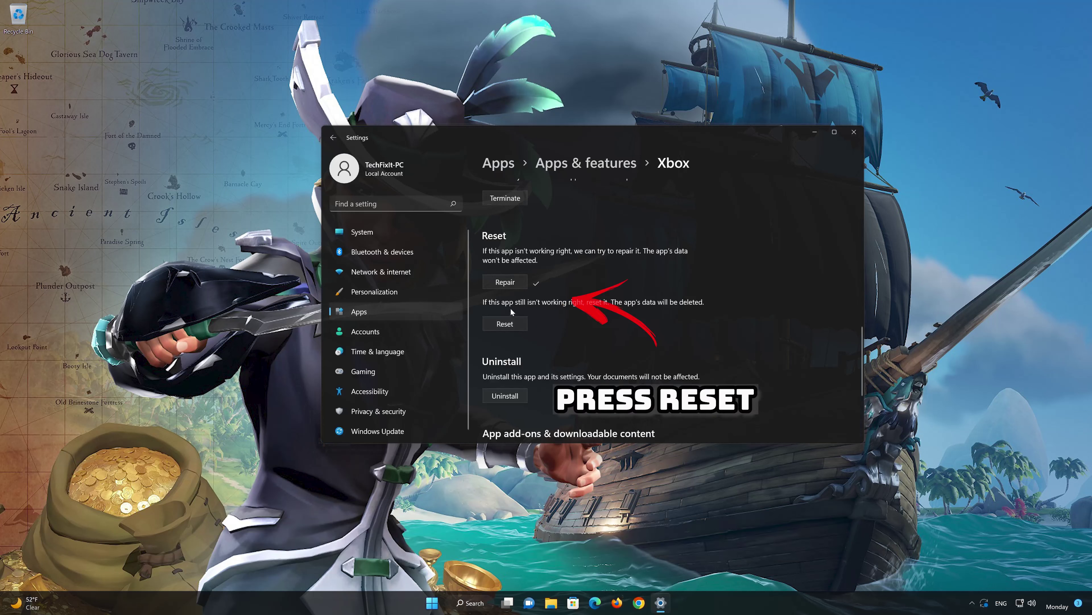
pyautogui.click(506, 324)
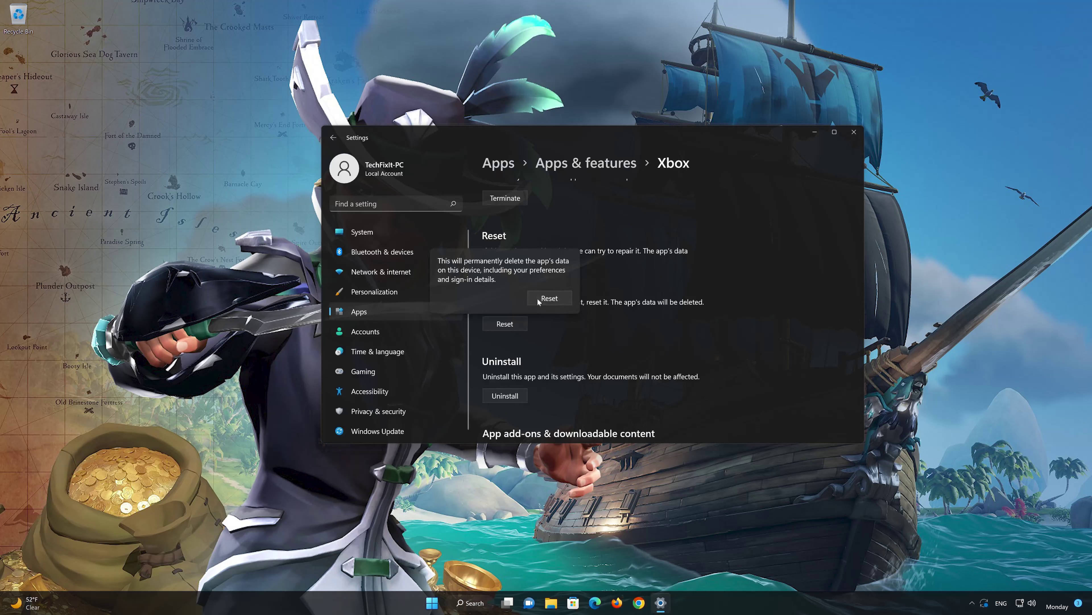
pyautogui.click(549, 297)
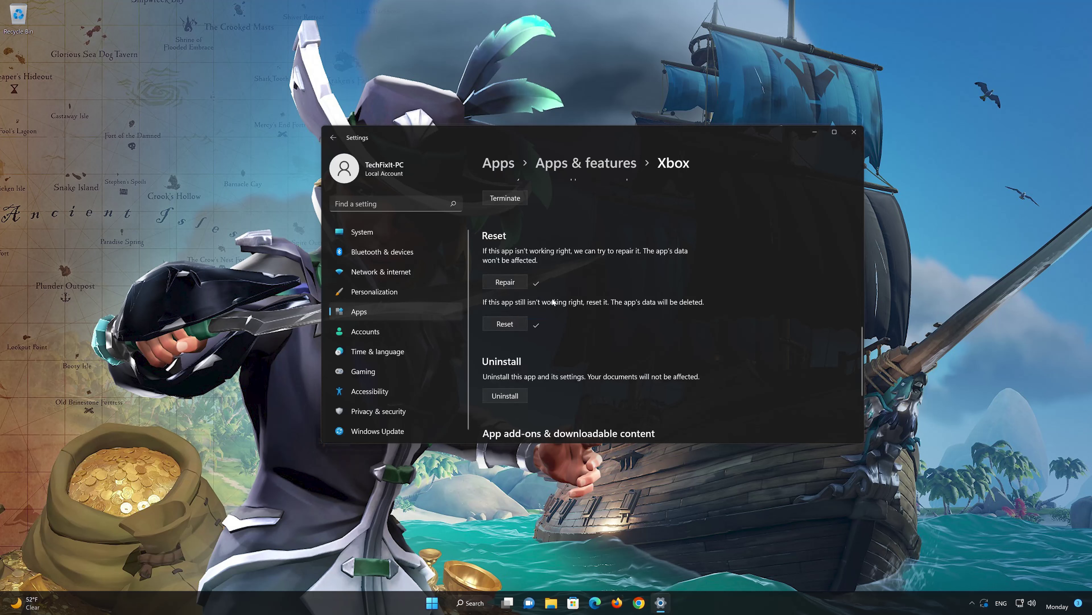
# Uninstall the Xbox app and close the Settings window.
pyautogui.scroll(-2, 552, 325)
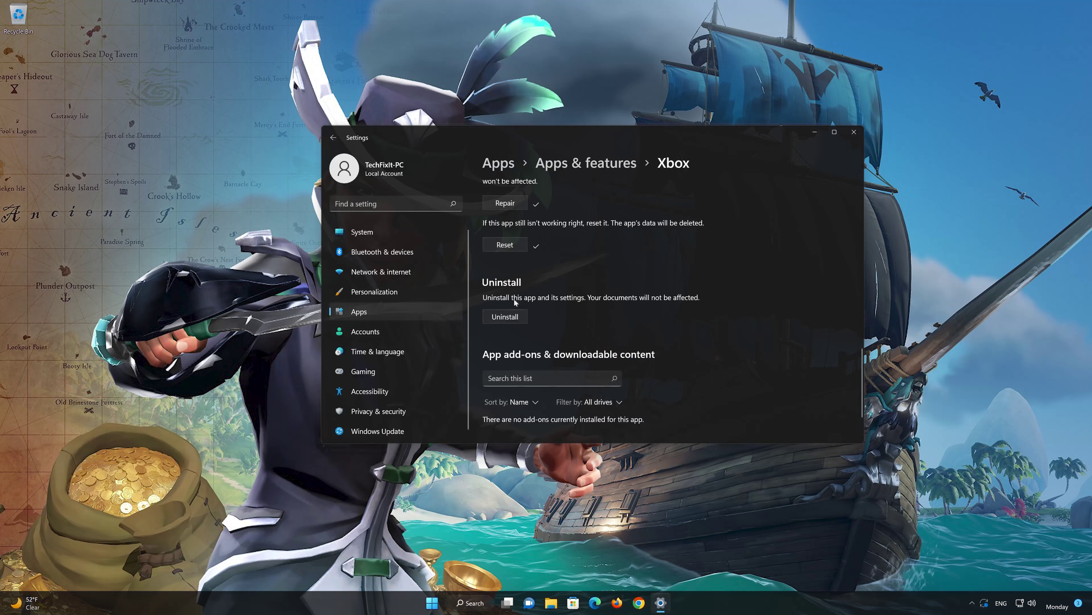
pyautogui.click(506, 316)
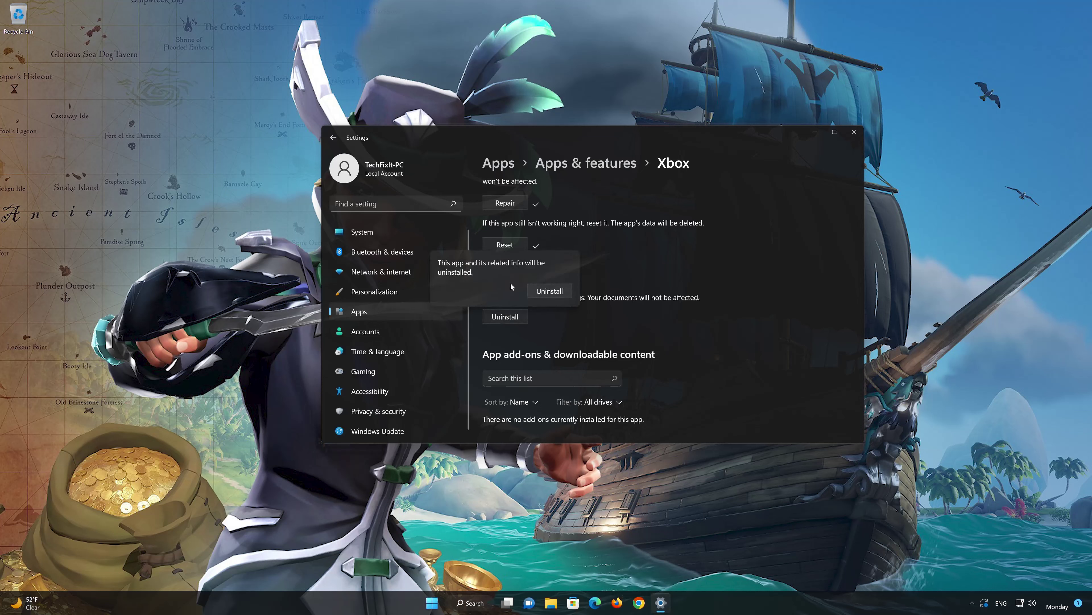
pyautogui.click(554, 295)
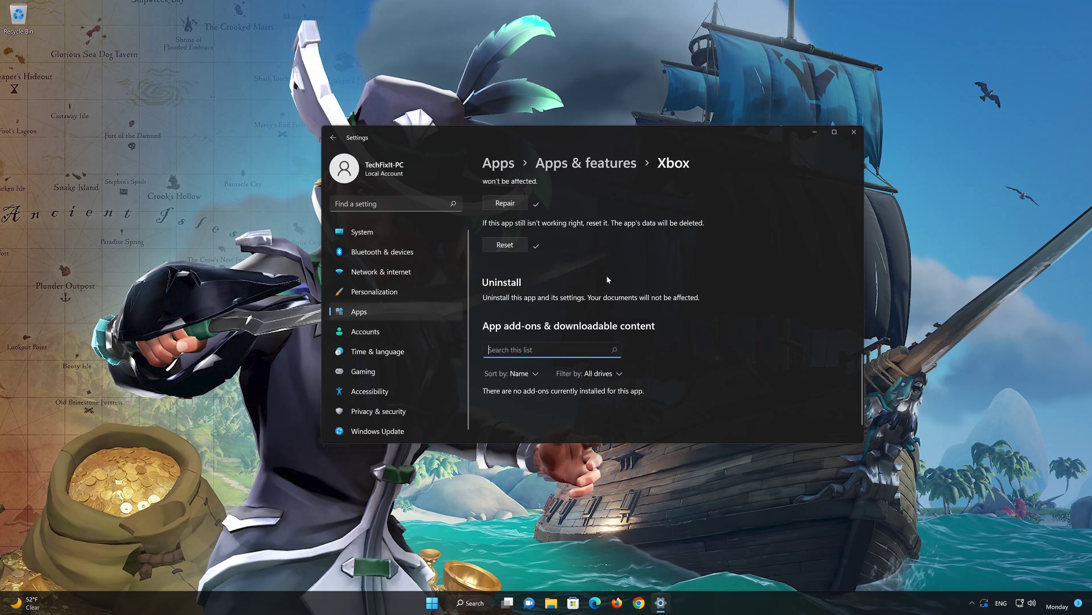
pyautogui.click(854, 132)
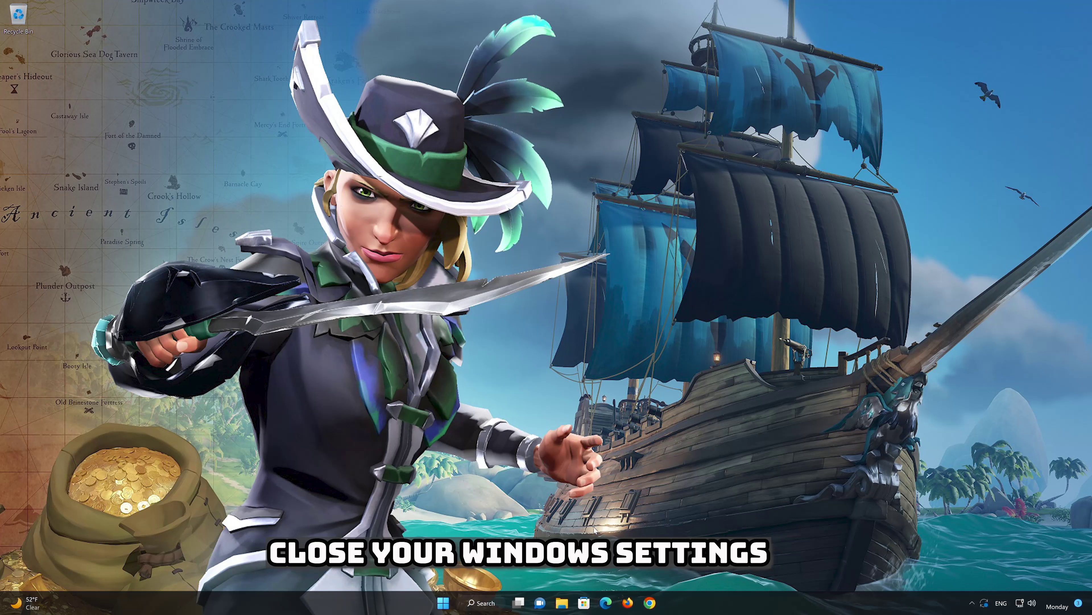
# Switch to Microsoft Store, search for "xbox" and install the Xbox app by Microsoft Corporation.
pyautogui.click(584, 602)
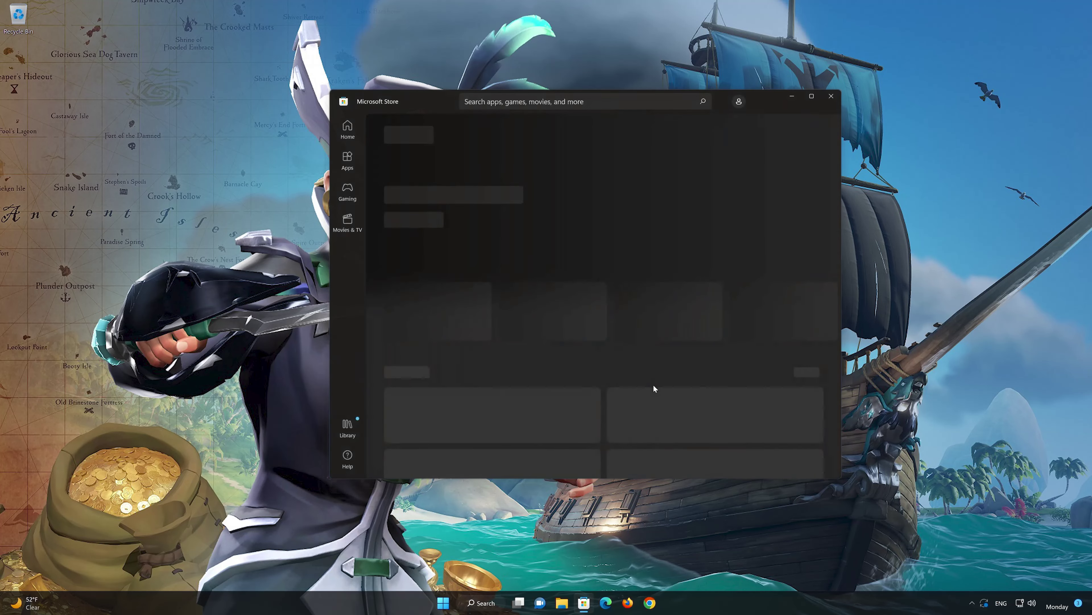
pyautogui.click(559, 102)
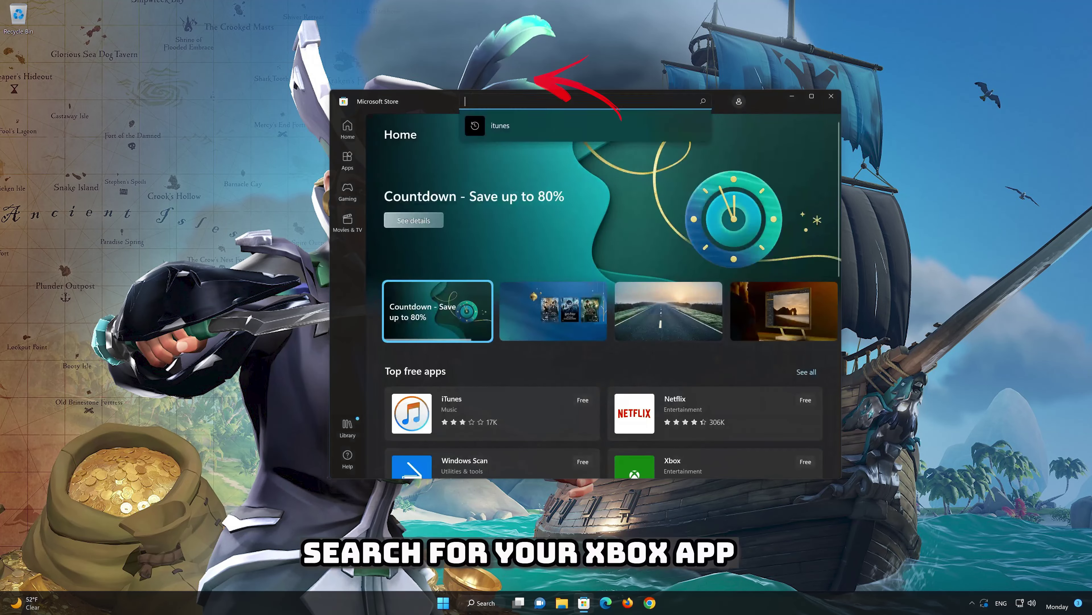
pyautogui.write('xbox')
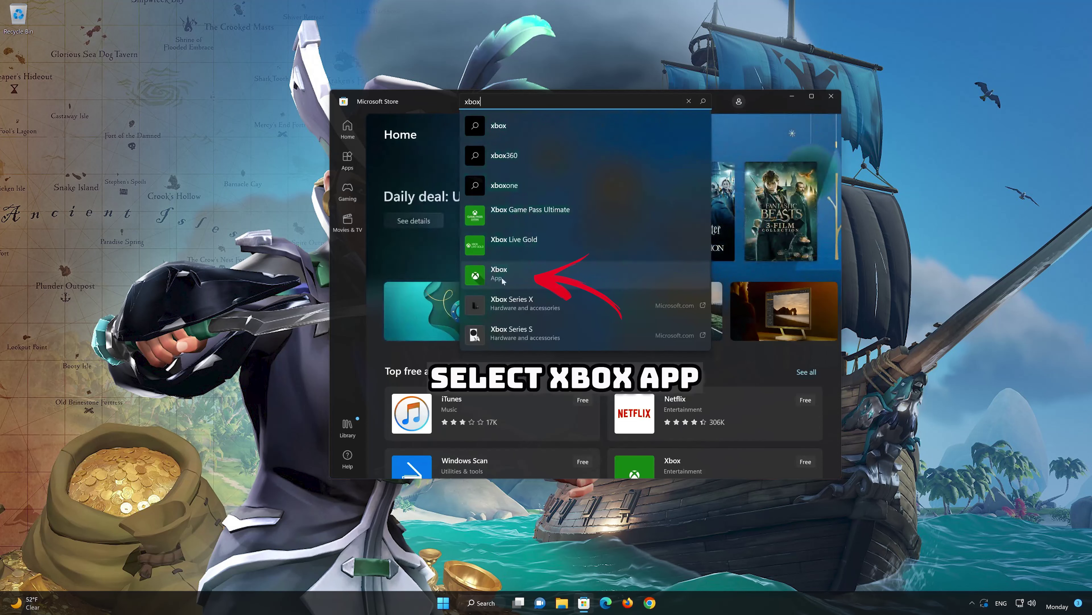
pyautogui.click(515, 274)
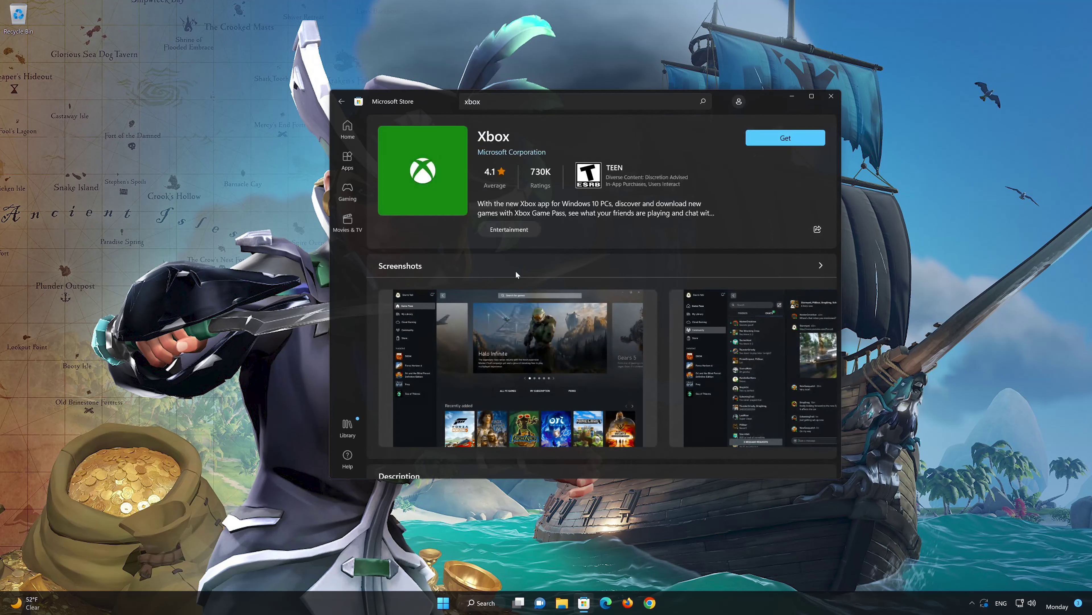
pyautogui.click(777, 142)
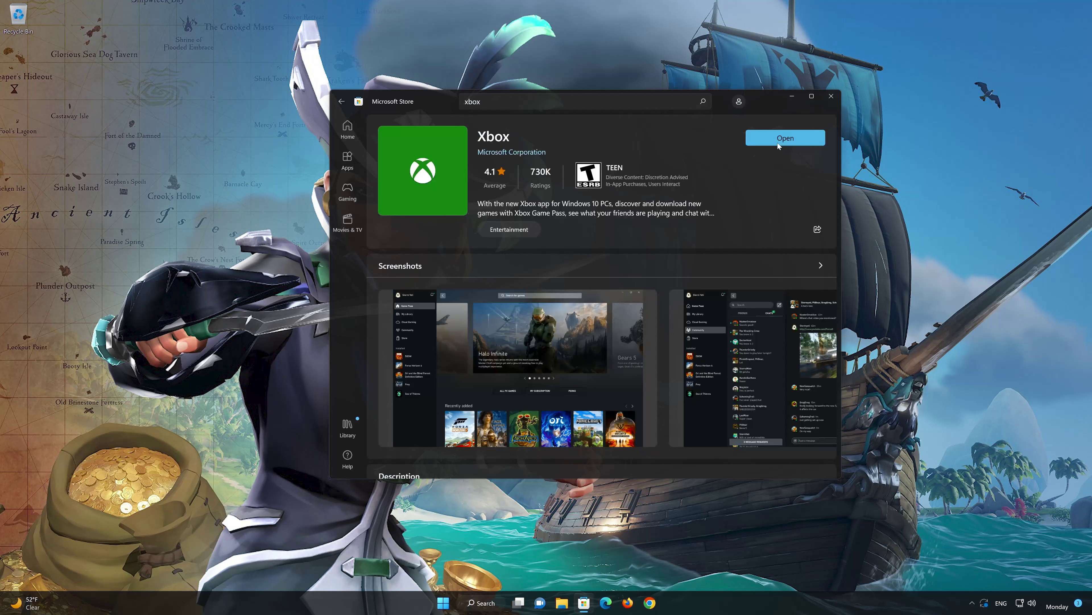
# Open the installed Xbox app to browse its Game Pass catalog, and close both the Xbox and Microsoft Store windows.
pyautogui.click(801, 134)
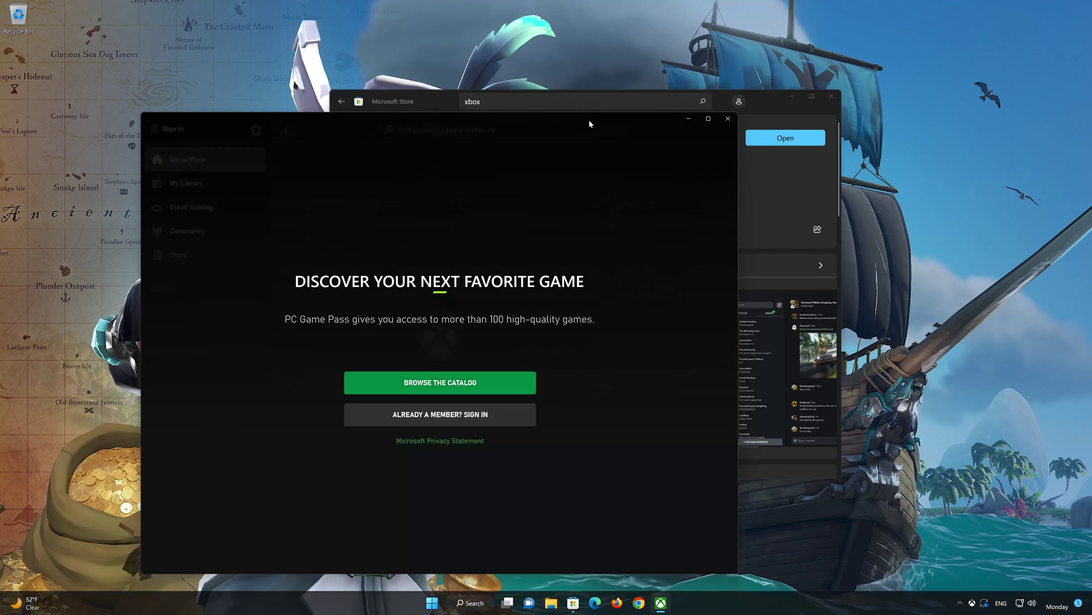
pyautogui.moveTo(589, 121); pyautogui.dragTo(728, 72)
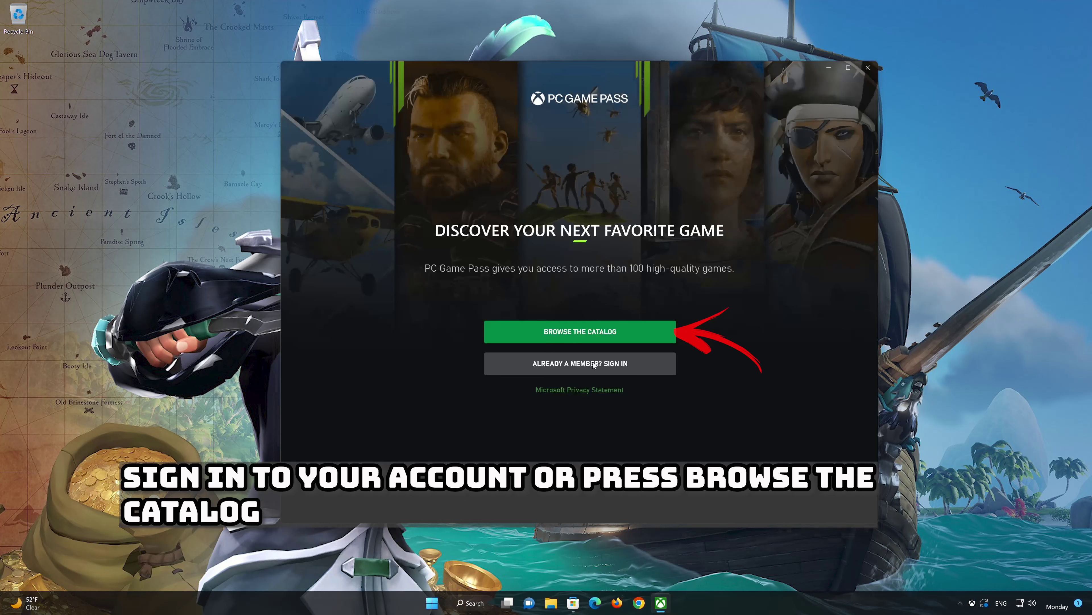
pyautogui.click(605, 332)
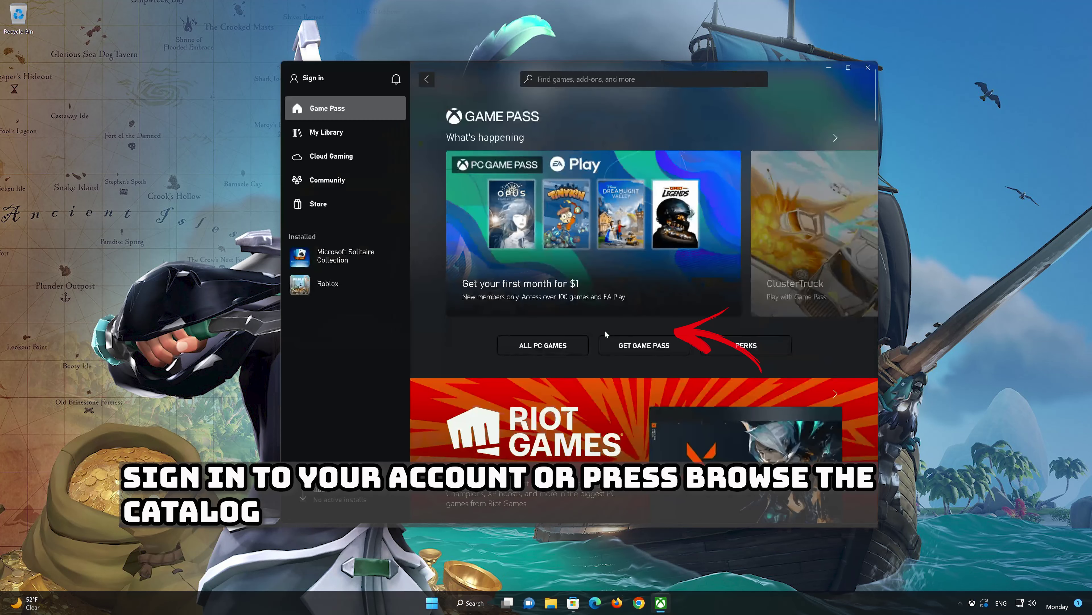
pyautogui.scroll(-10, 605, 332)
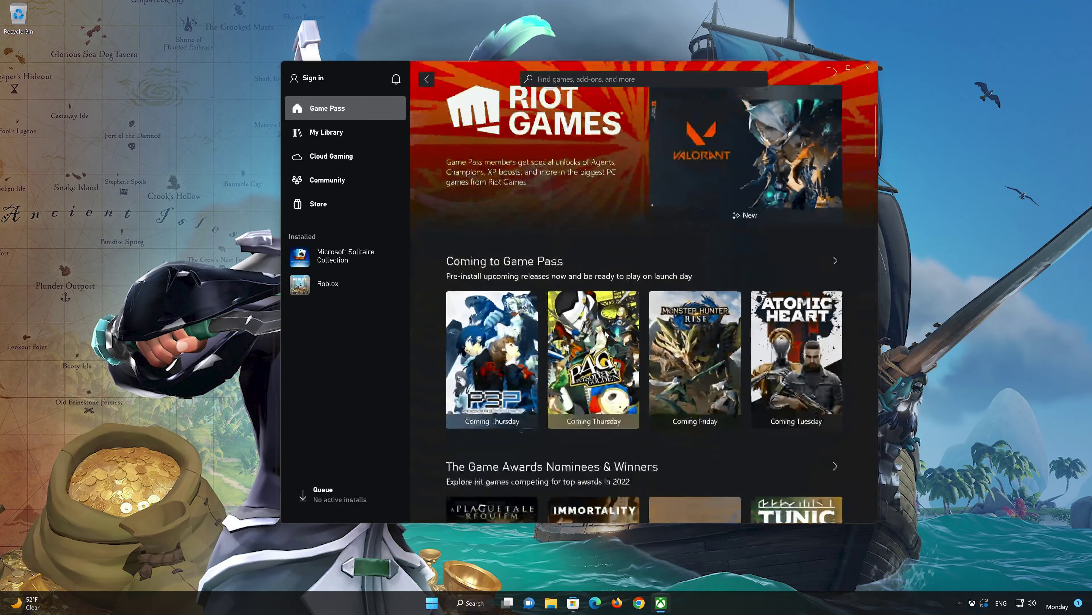
pyautogui.scroll(-5, 605, 332)
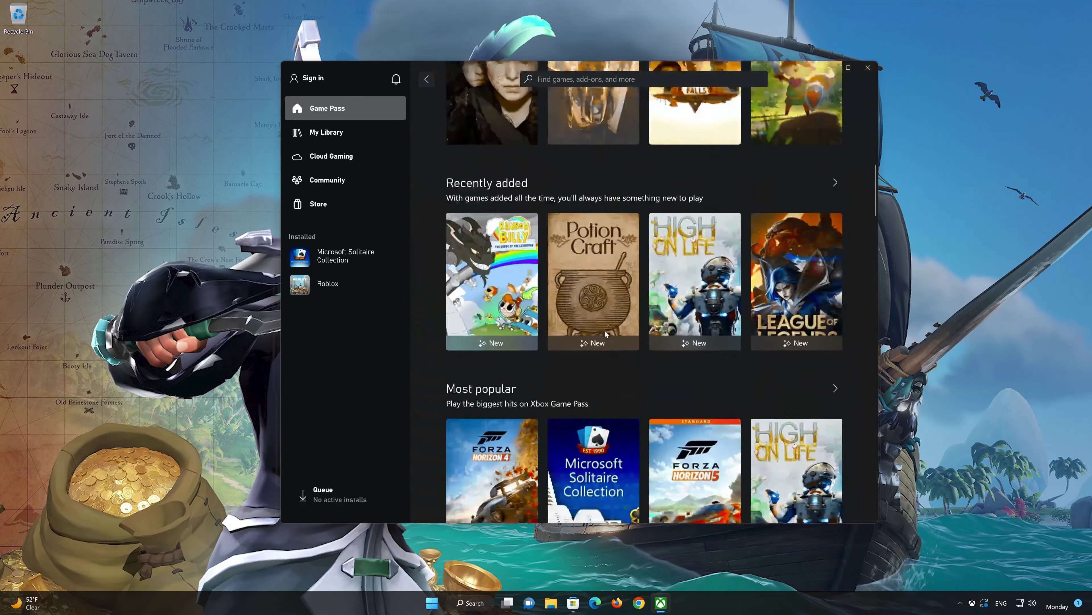
pyautogui.click(868, 68)
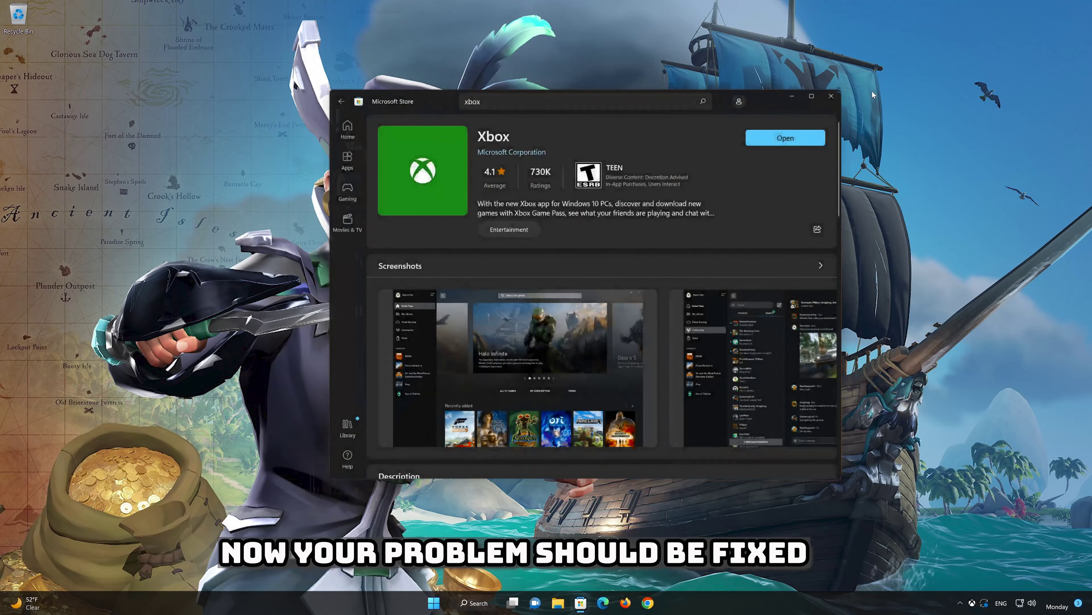
pyautogui.click(838, 96)
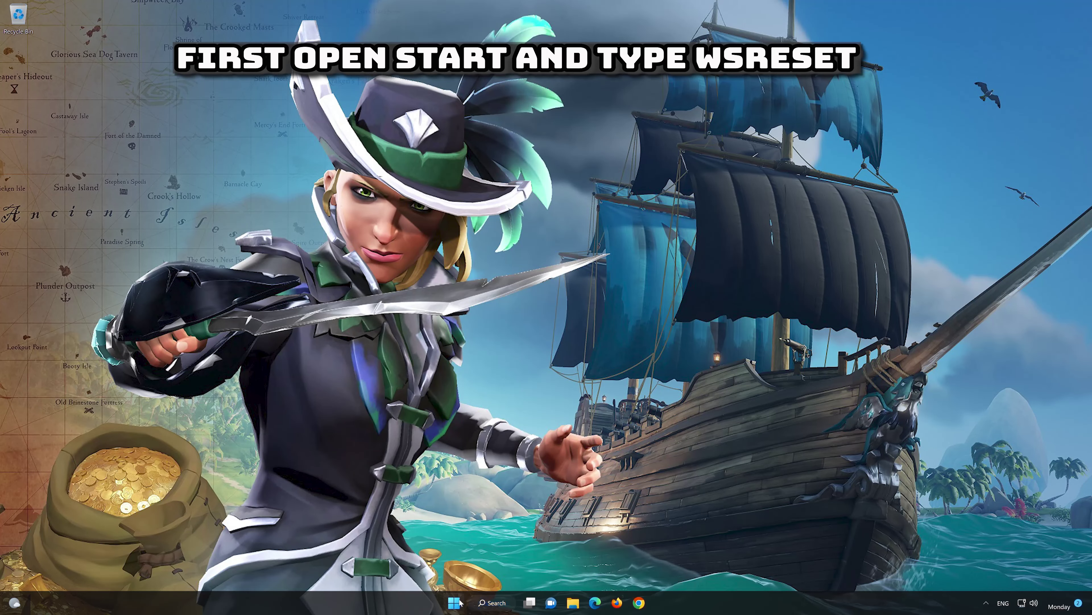
# Search Windows for "wsreset" and run the command to reset the Microsoft Store cache.
pyautogui.click(454, 603)
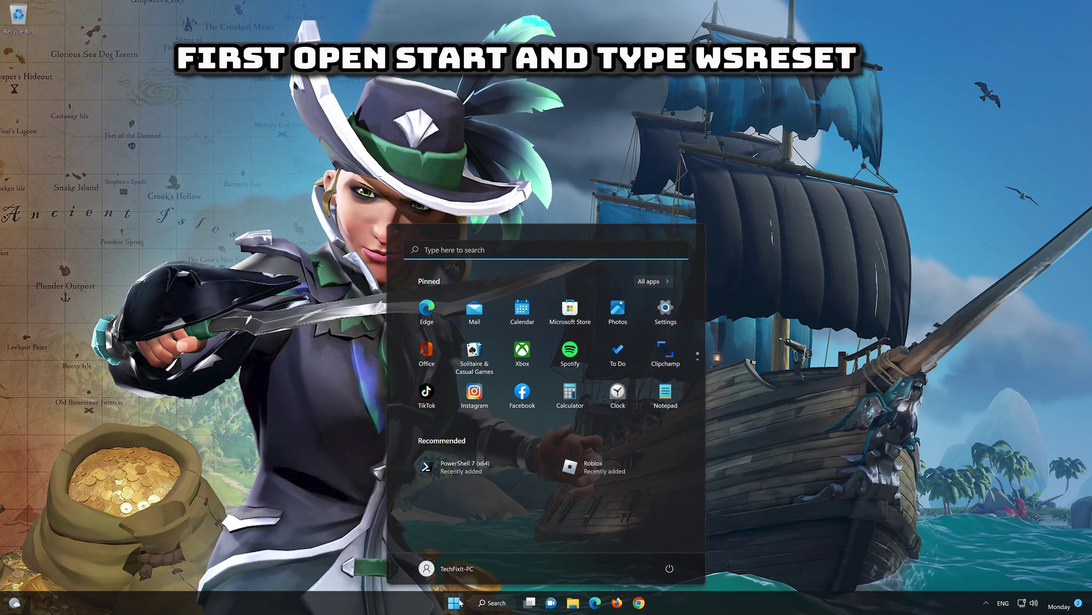
pyautogui.write('wsreset')
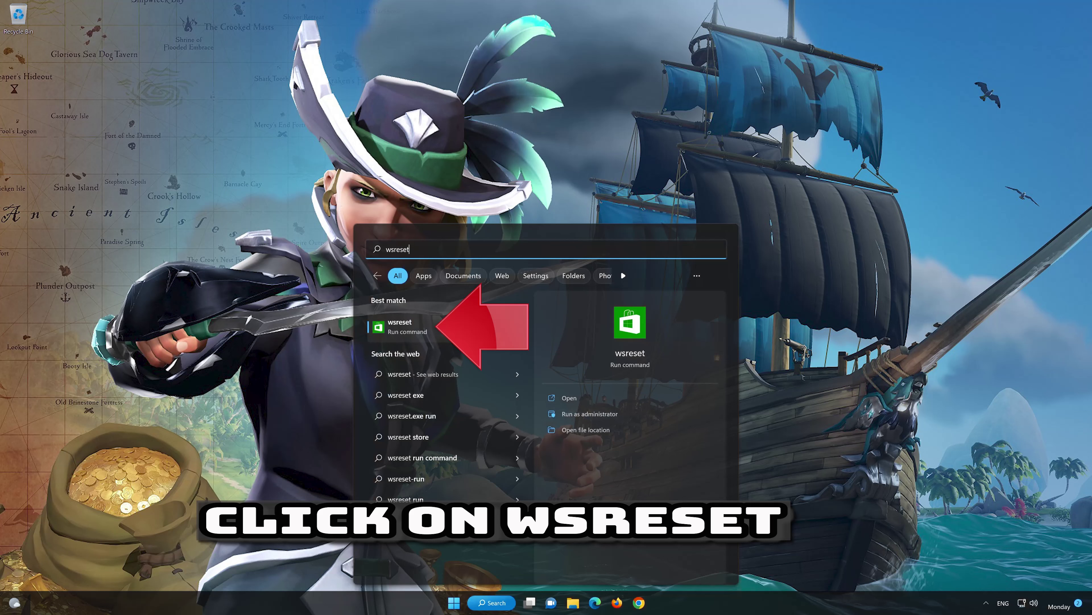
pyautogui.click(462, 327)
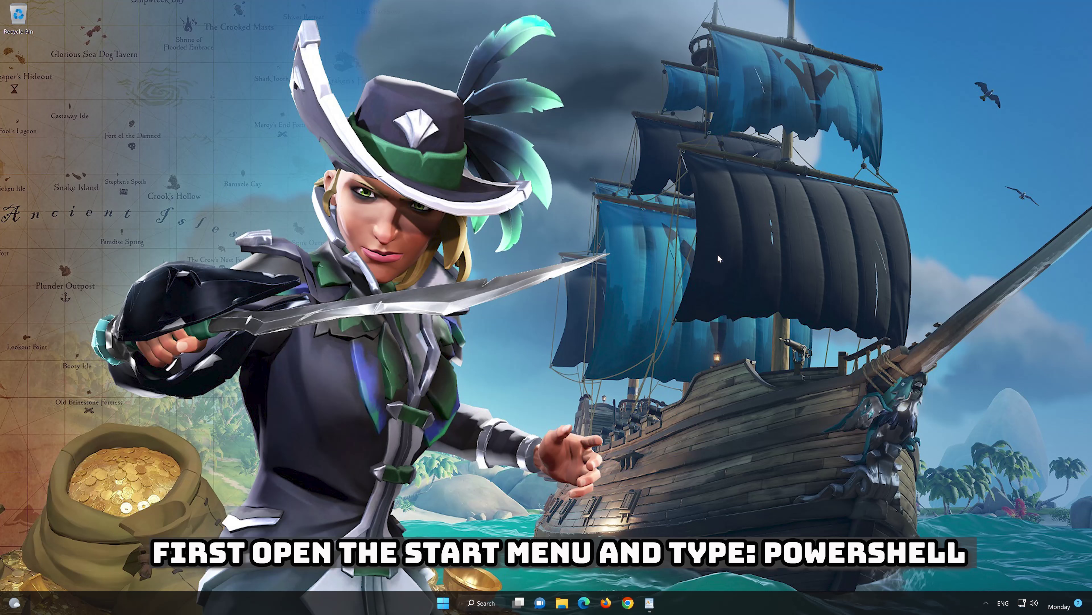
# Search for "powershell", run PowerShell 7 (x64) as administrator, and allow it to make changes to the device.
pyautogui.click(443, 603)
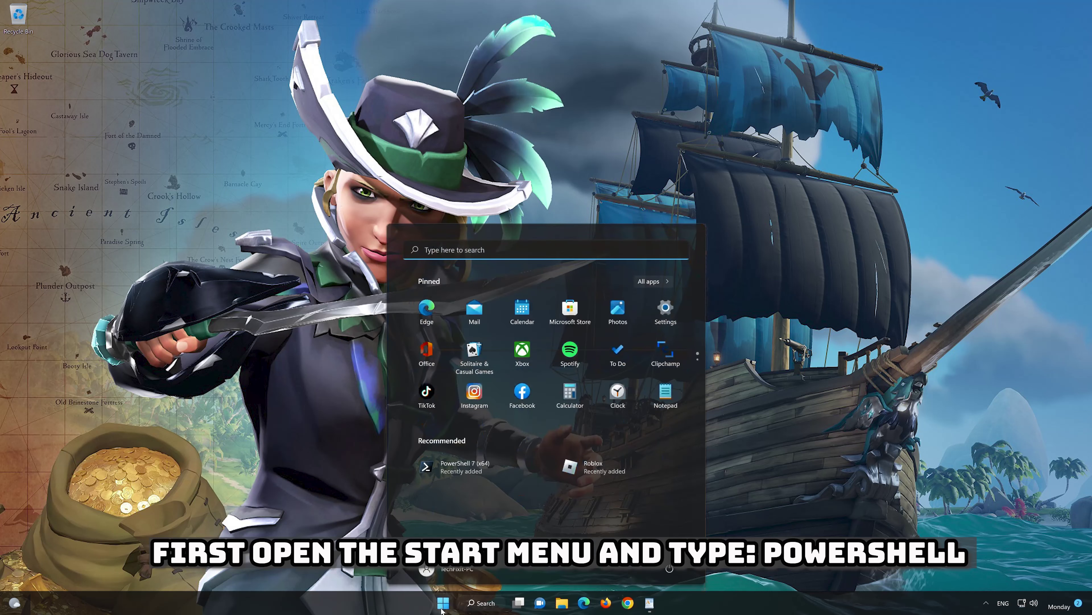
pyautogui.write('powers')
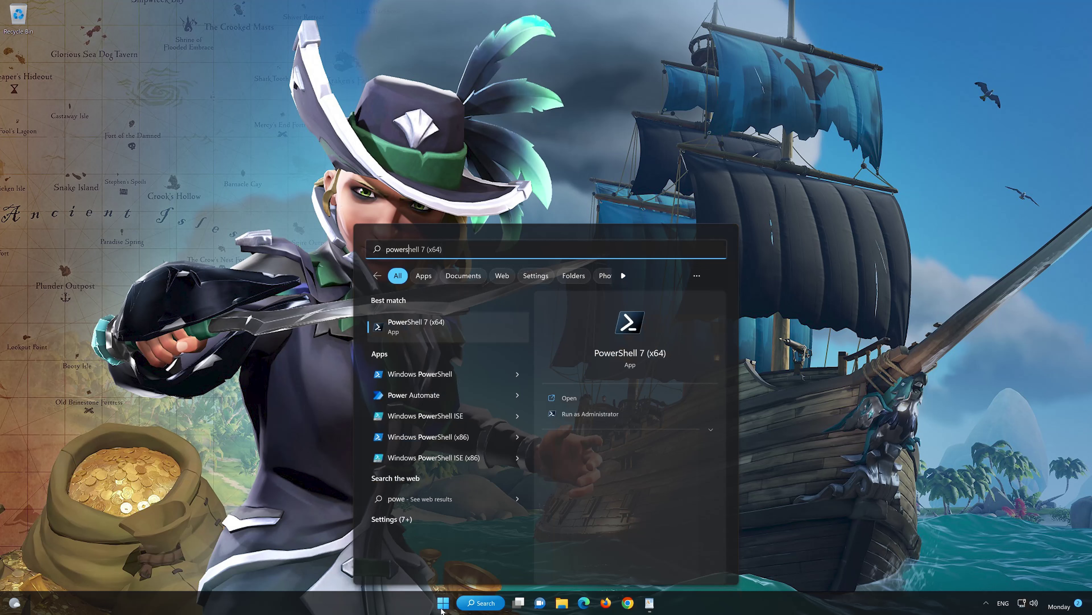
pyautogui.write('hell')
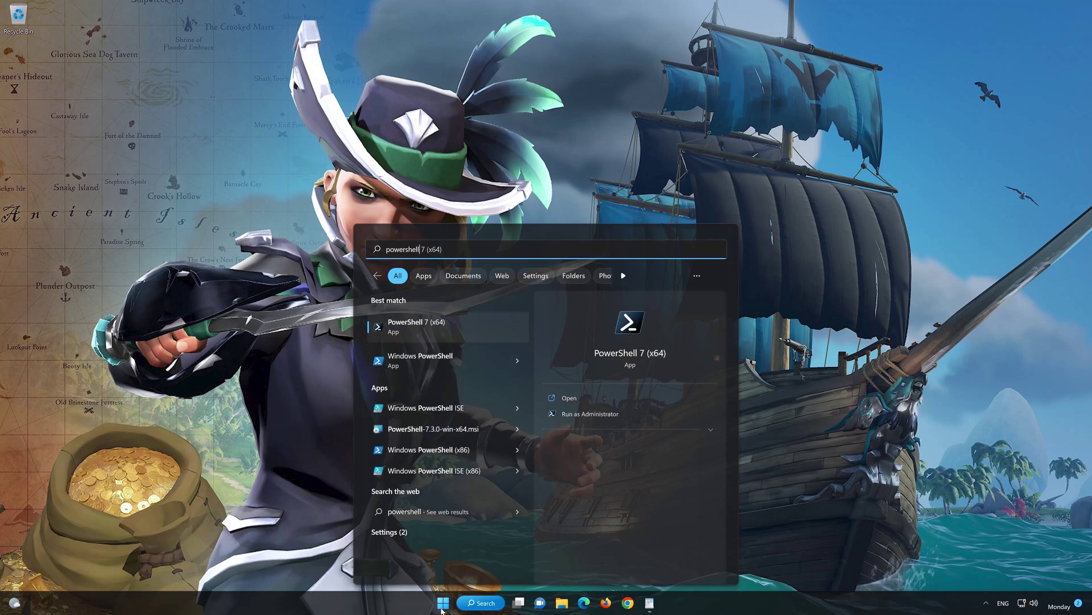
pyautogui.rightClick(465, 328)
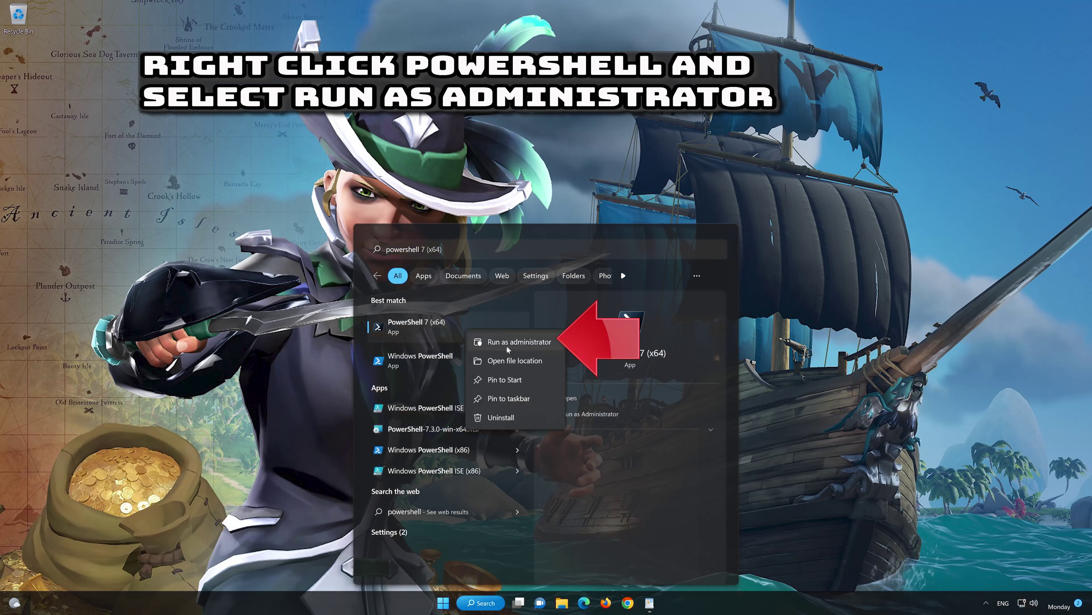
pyautogui.click(528, 344)
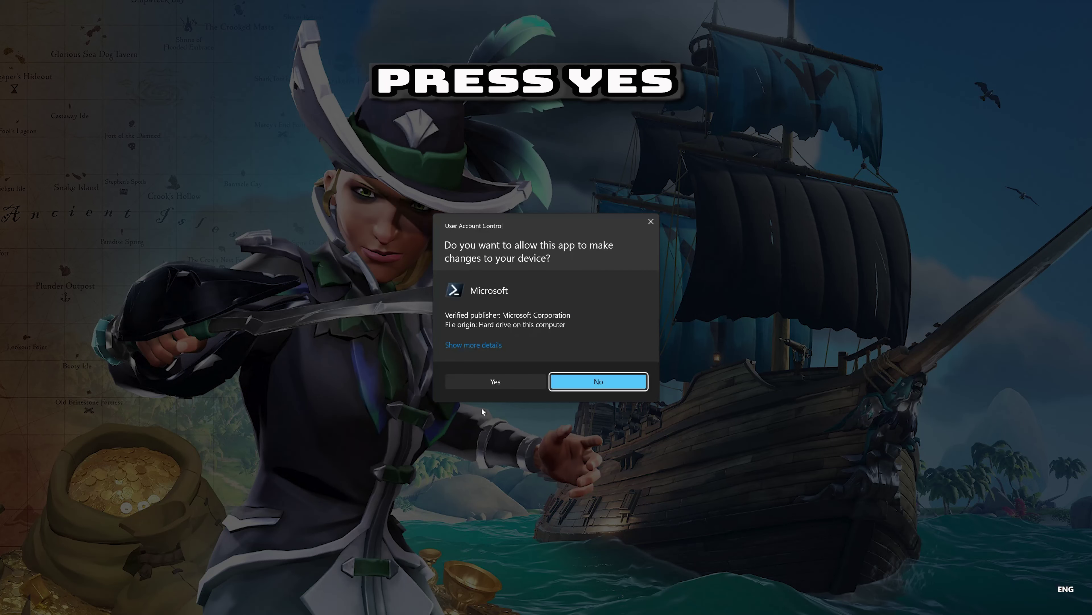
pyautogui.click(492, 380)
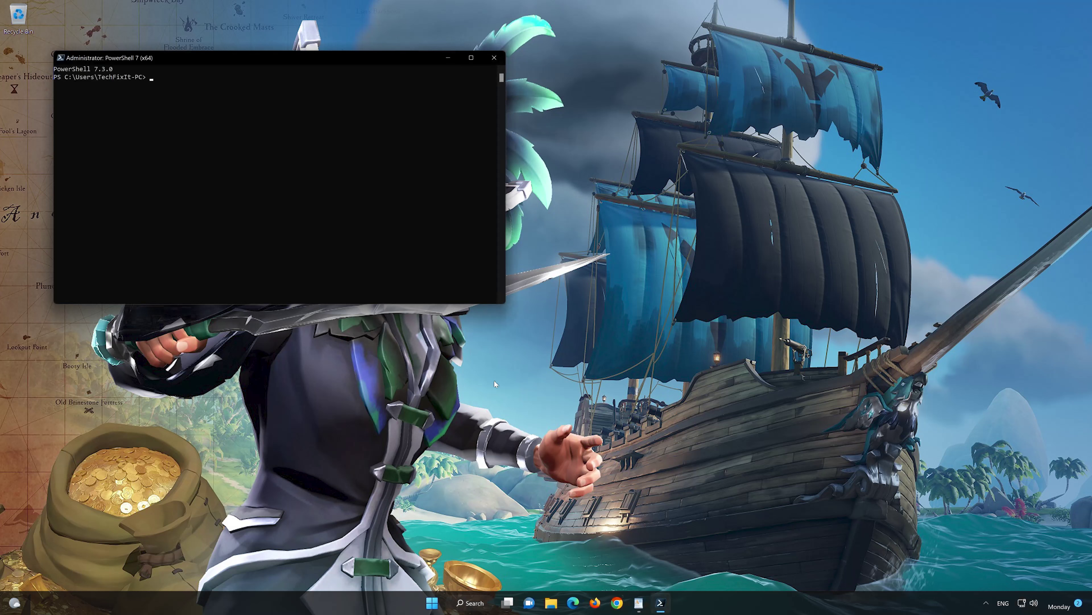
pyautogui.moveTo(333, 58); pyautogui.dragTo(638, 116)
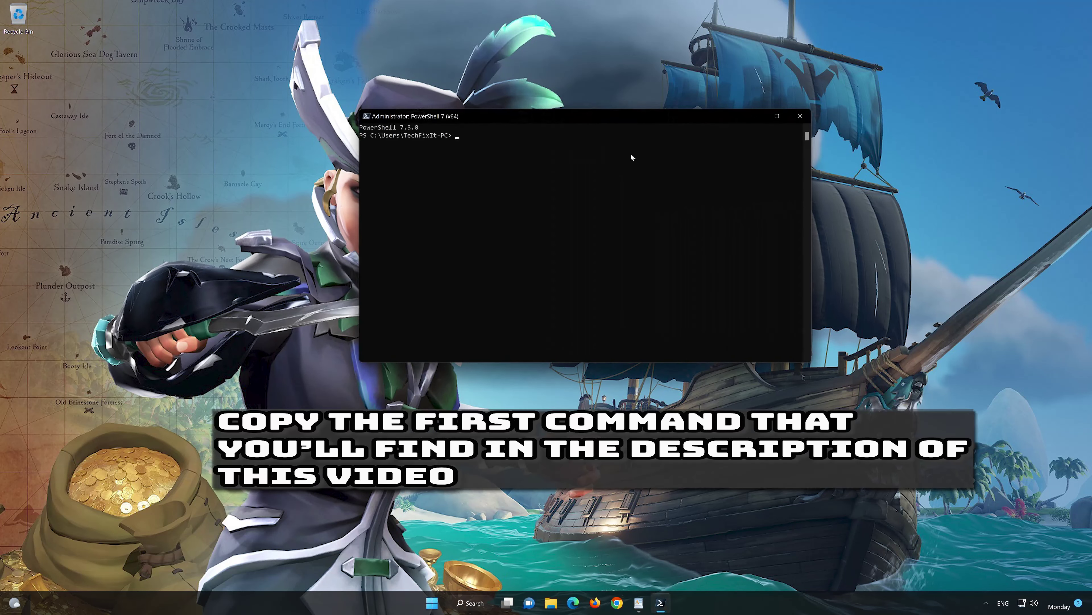
# Switch to the WordPad document, copy the first command (Get-AppXPackage *WindowsStore* -AllUsers), and minimize the document window.
pyautogui.click(638, 601)
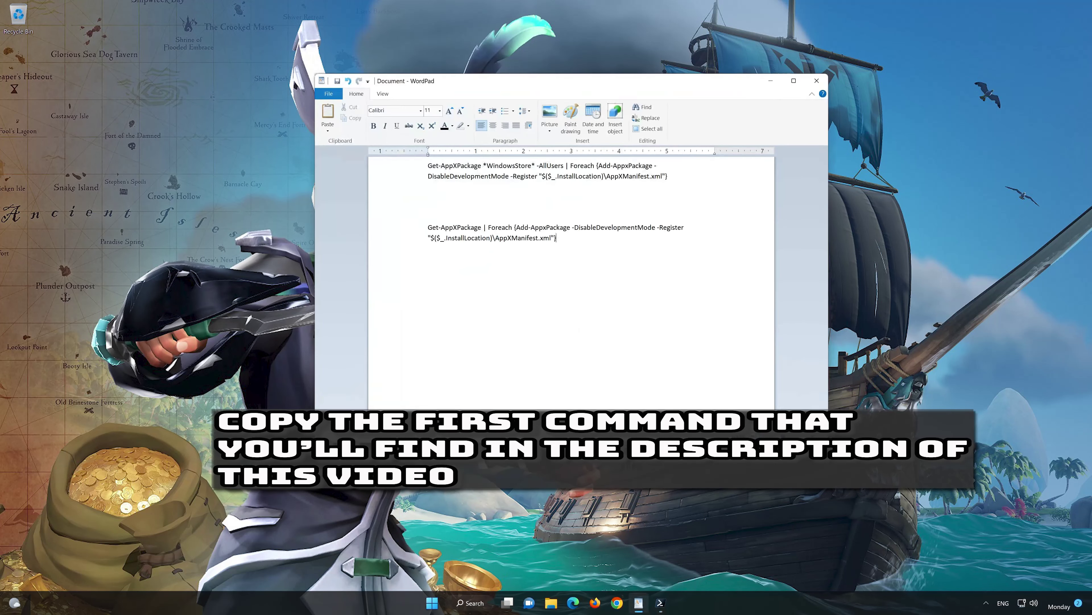
pyautogui.moveTo(667, 177); pyautogui.dragTo(448, 171)
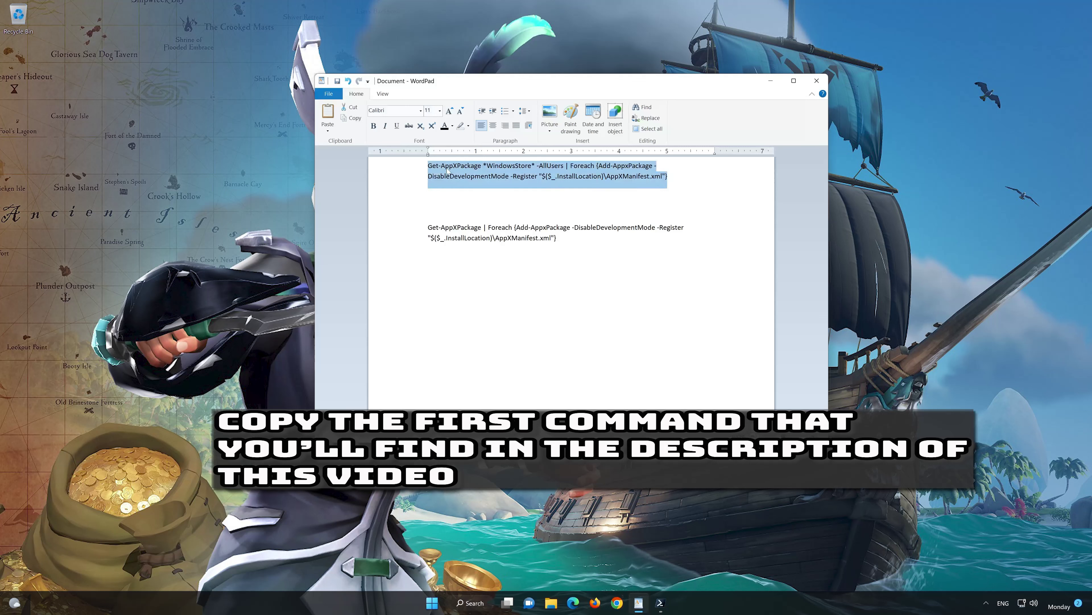
pyautogui.rightClick(448, 171)
pyautogui.click(469, 189)
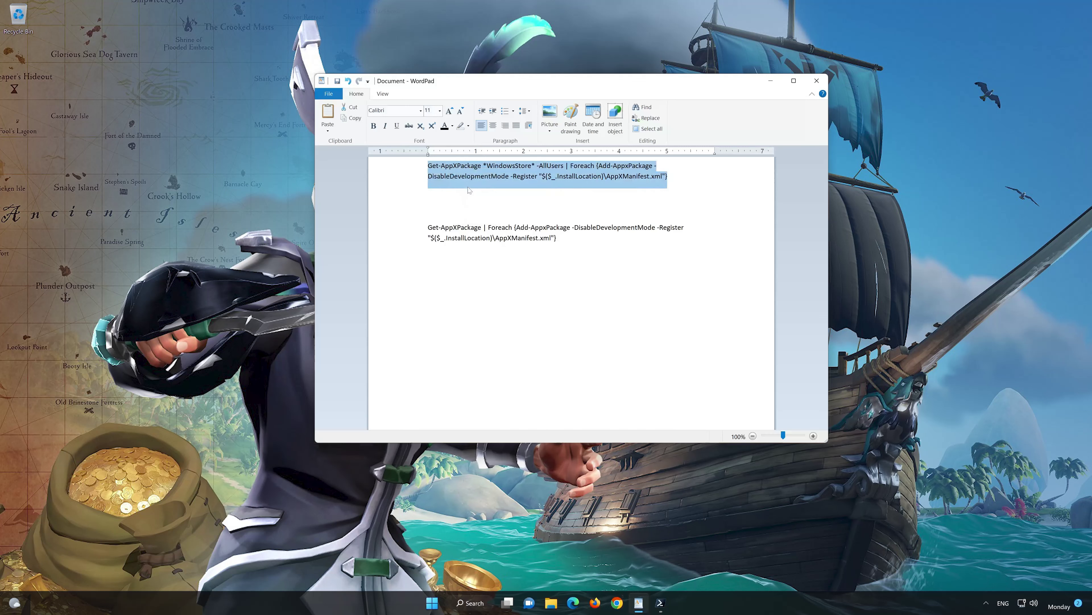
pyautogui.click(772, 82)
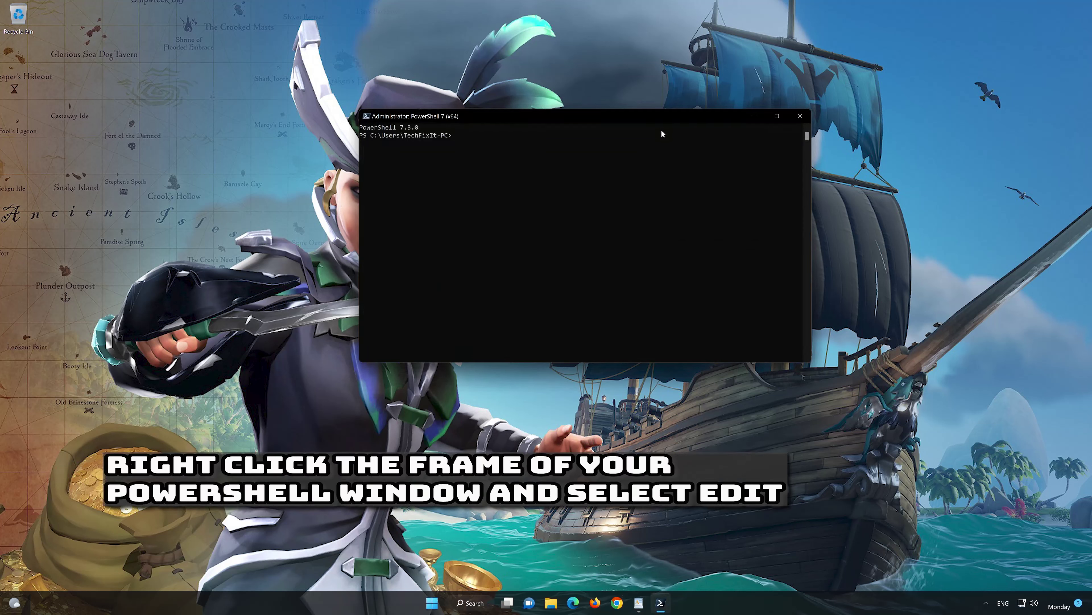
# Paste the copied *WindowsStore* registration command into the administrator PowerShell window and run it.
pyautogui.rightClick(591, 116)
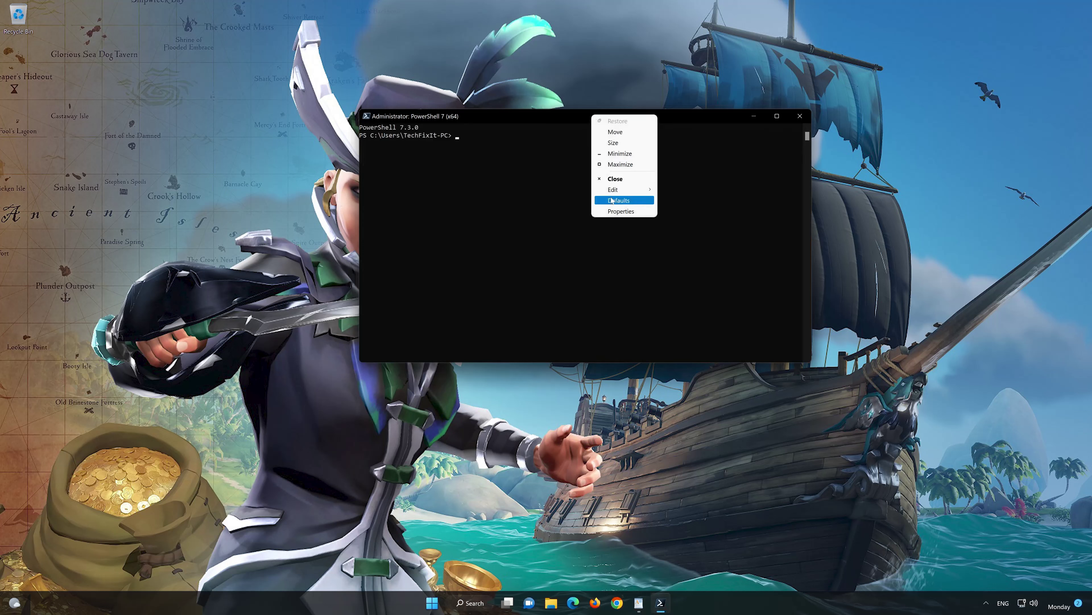
pyautogui.moveTo(624, 192)
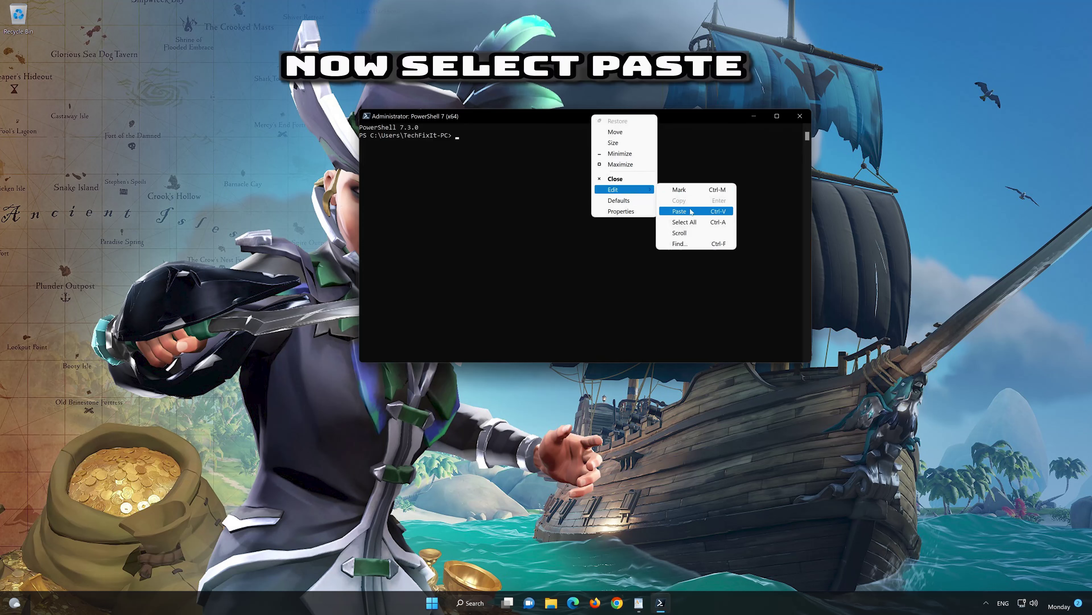
pyautogui.click(709, 209)
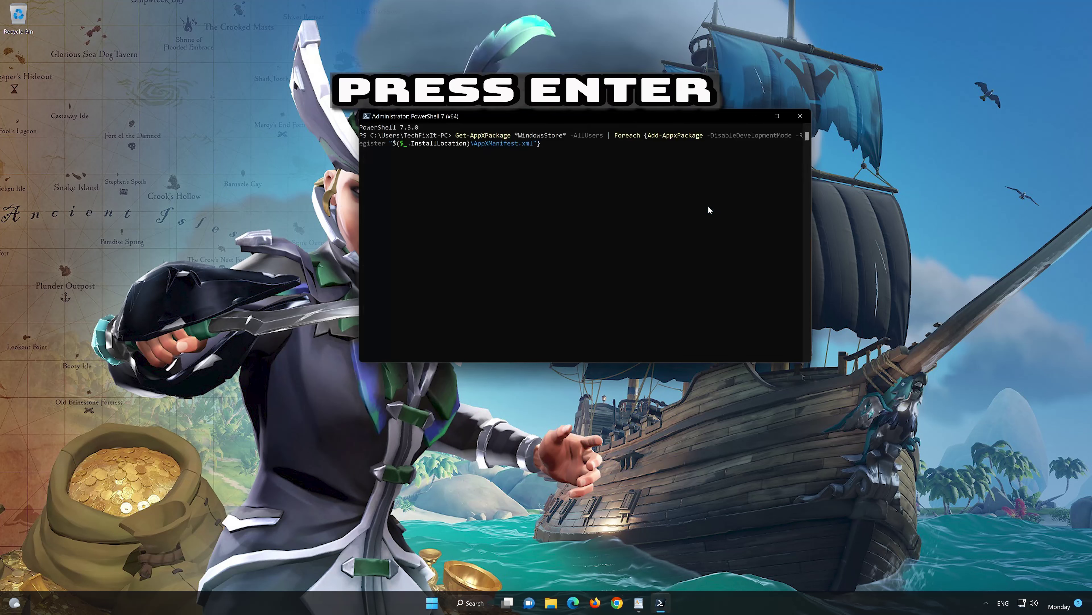
pyautogui.press('Return')
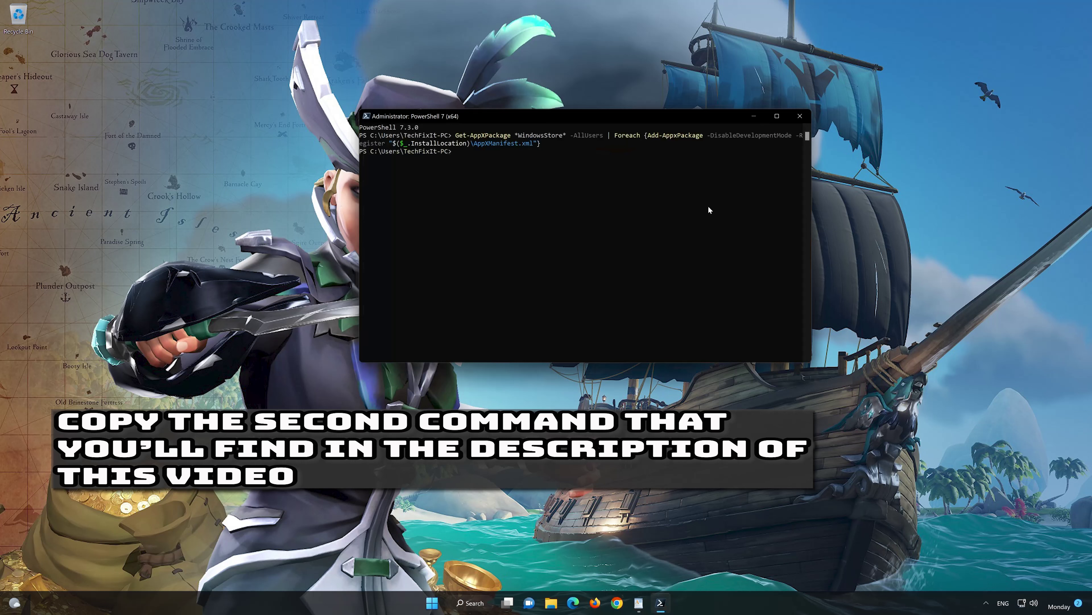
# Switch back to WordPad, copy the second command (Get-AppXPackage | Foreach, without the *WindowsStore* filter), and minimize the document window.
pyautogui.click(639, 603)
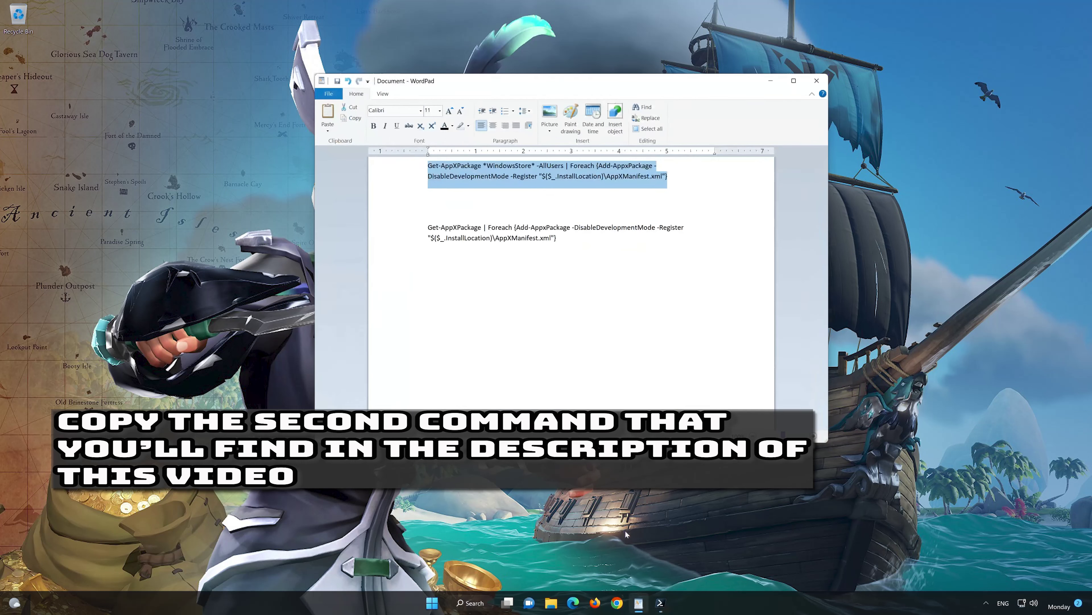
pyautogui.moveTo(558, 239); pyautogui.dragTo(428, 227)
pyautogui.rightClick(451, 229)
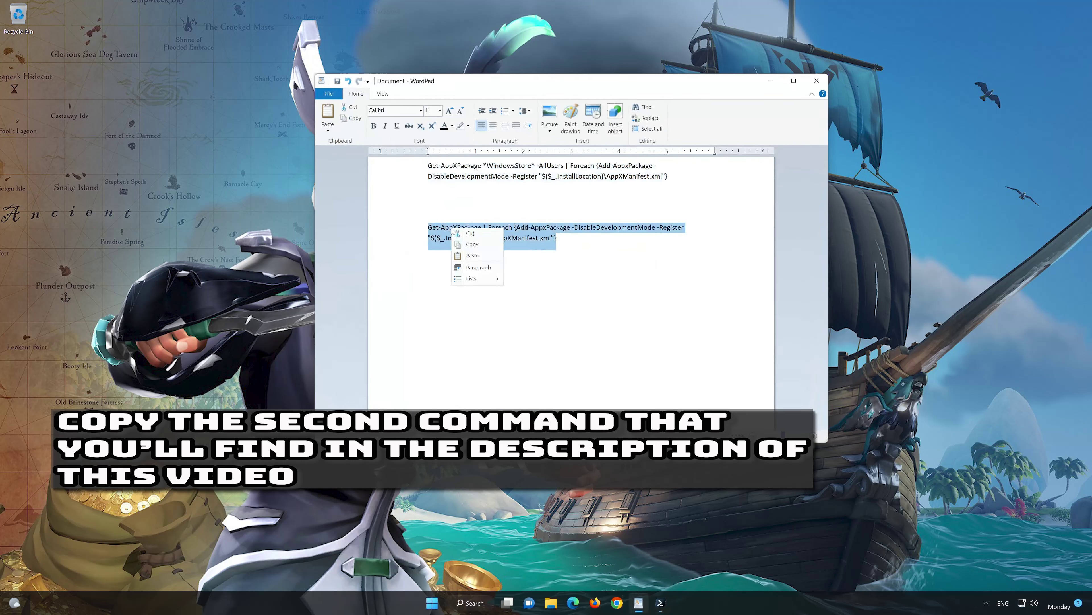
pyautogui.click(471, 244)
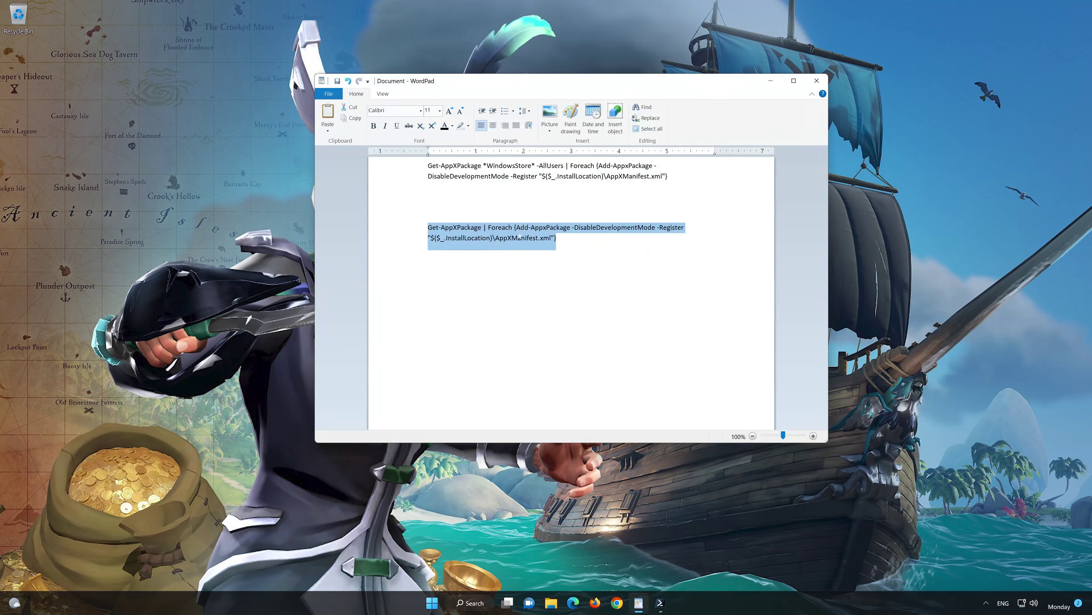
pyautogui.click(770, 83)
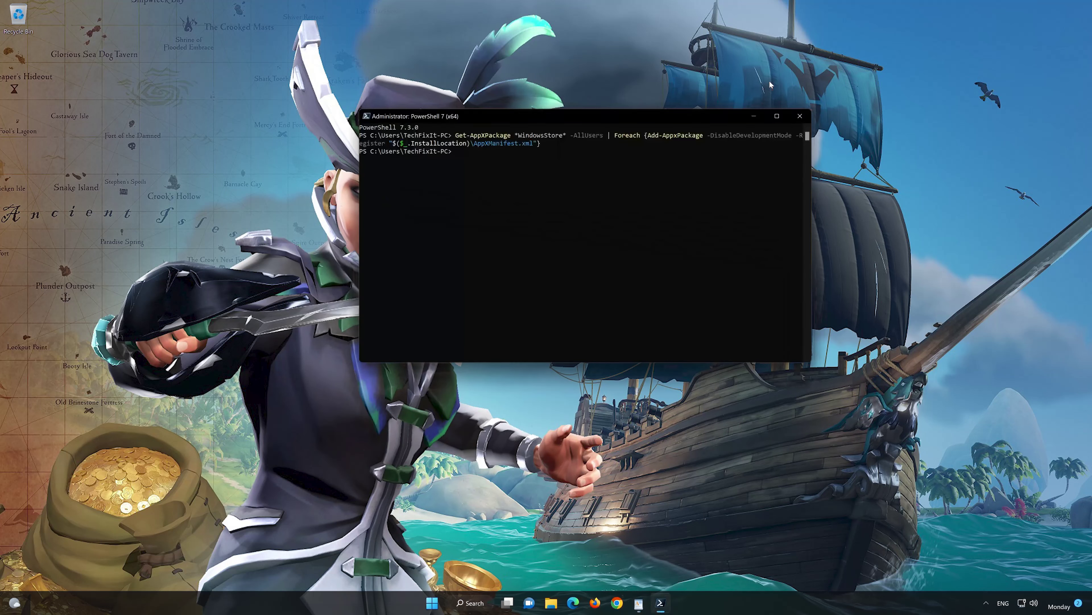
# Paste and run the second Get-AppXPackage command in PowerShell, and close the session with "exit" once it has finished.
pyautogui.rightClick(498, 114)
pyautogui.moveTo(530, 192)
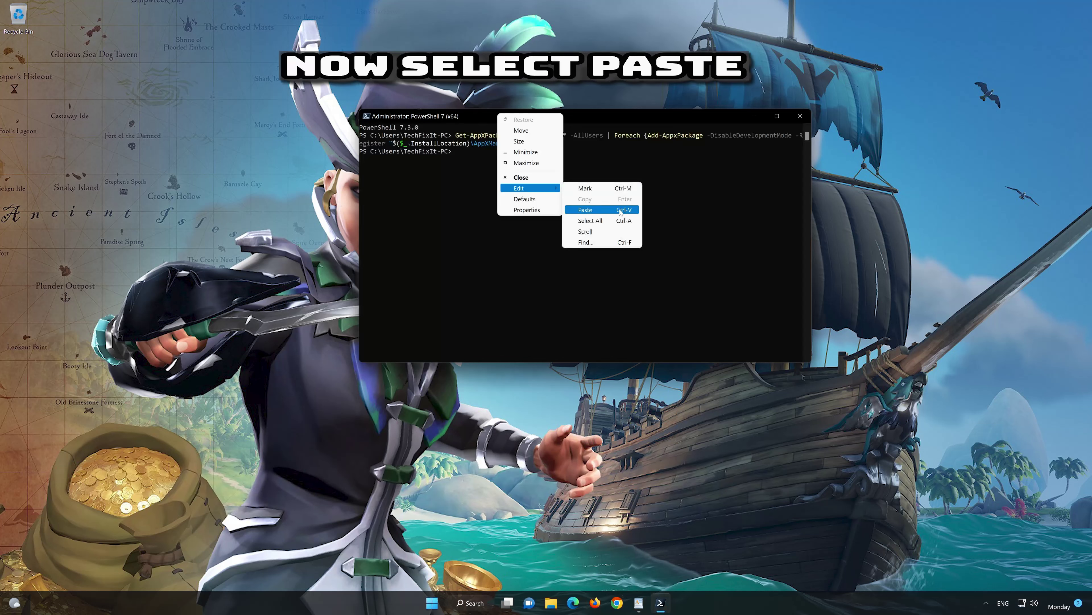
pyautogui.click(585, 209)
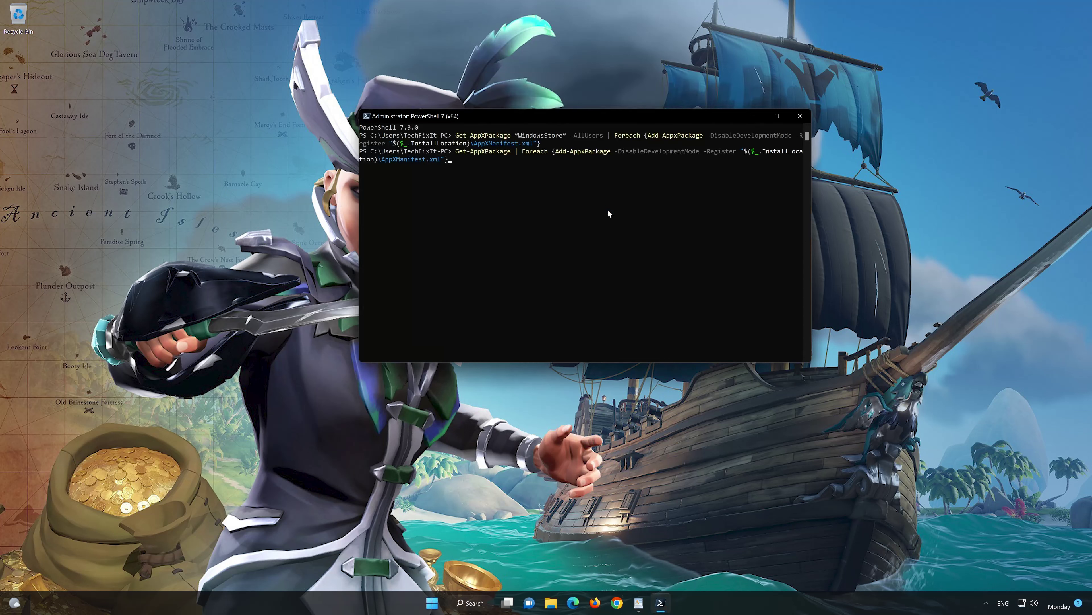
pyautogui.press('Return')
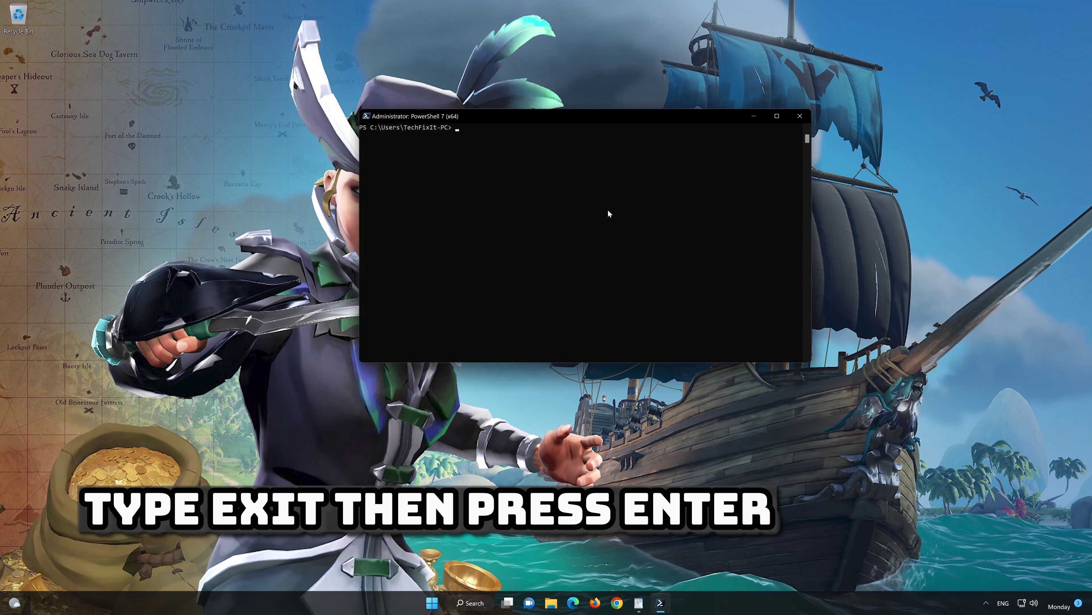
pyautogui.write('exit')
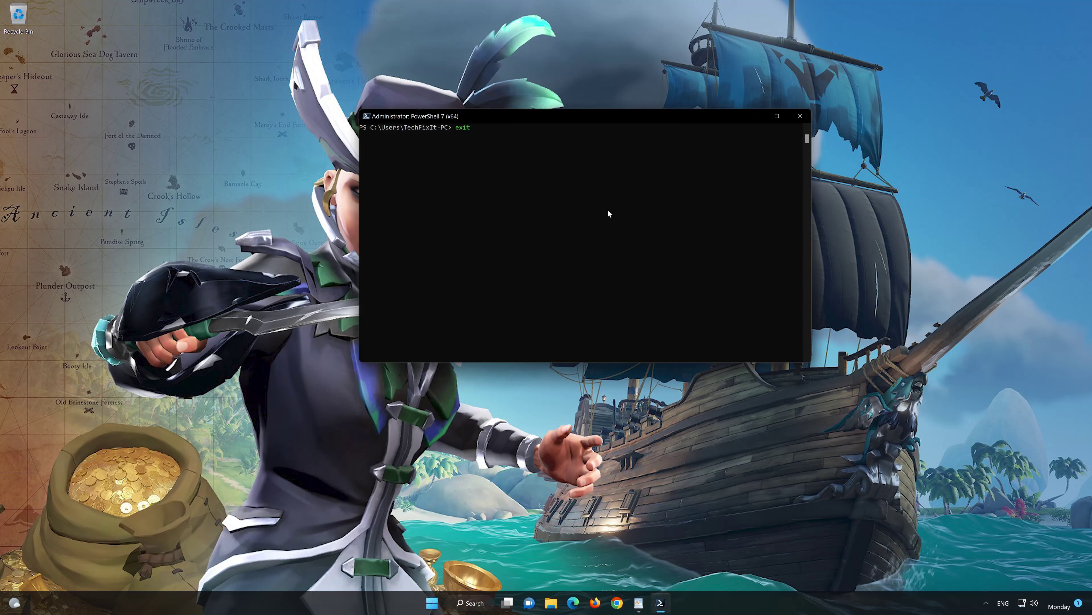
pyautogui.press('Return')
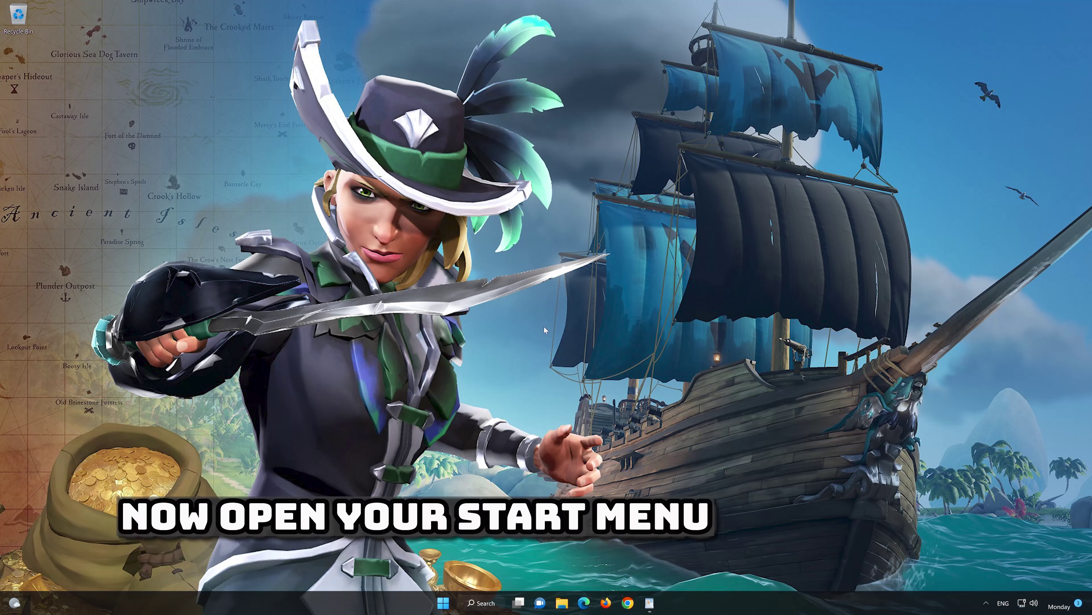
# Find Microsoft Store through the Start search, pin it to the taskbar, and open it from there.
pyautogui.click(442, 605)
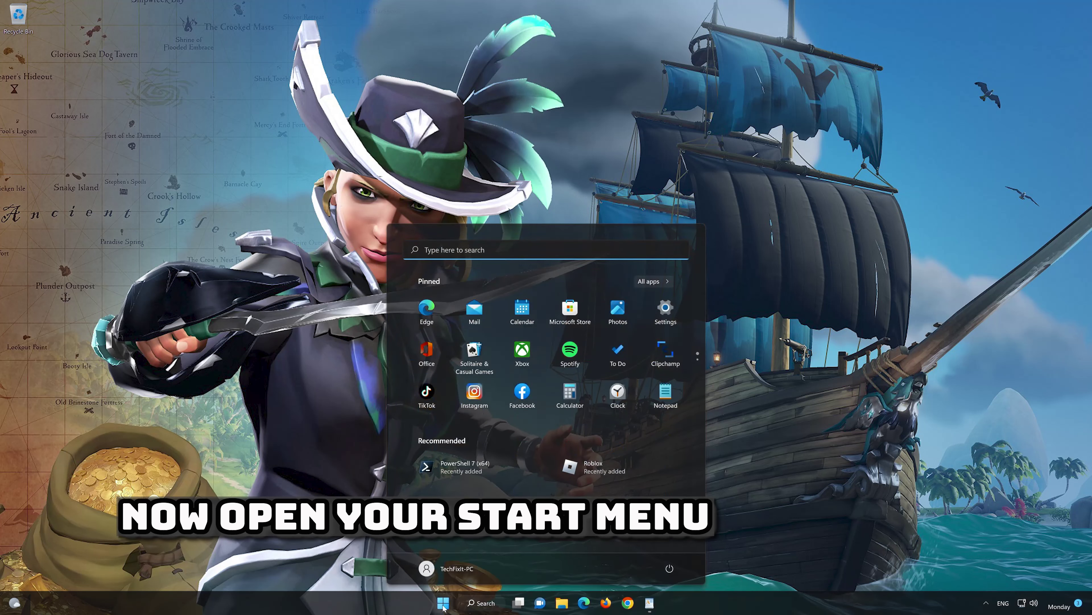
pyautogui.write('microsoft Store')
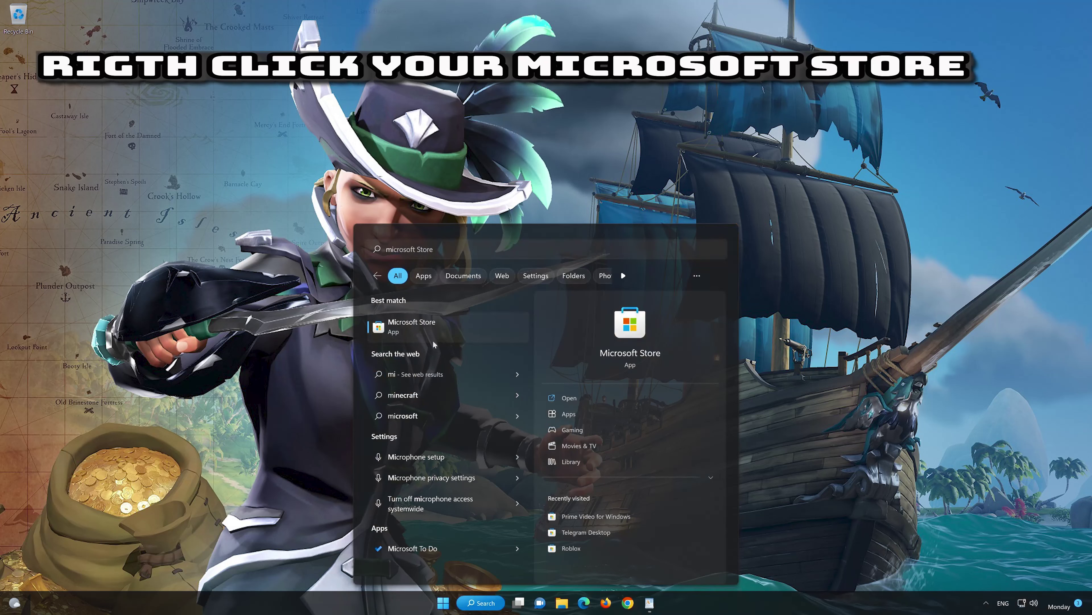
pyautogui.rightClick(500, 327)
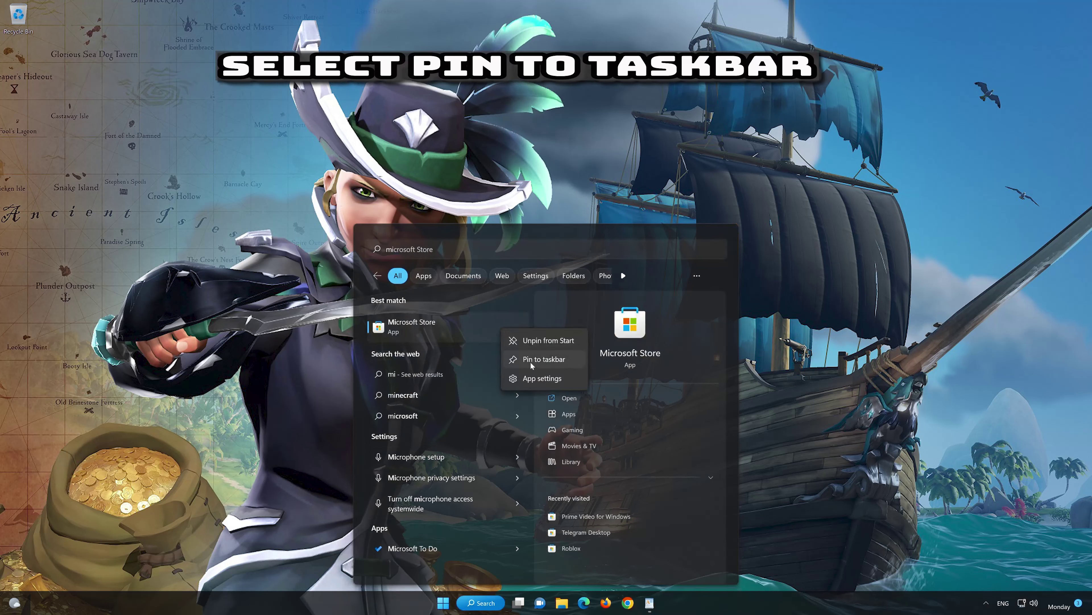
pyautogui.click(550, 359)
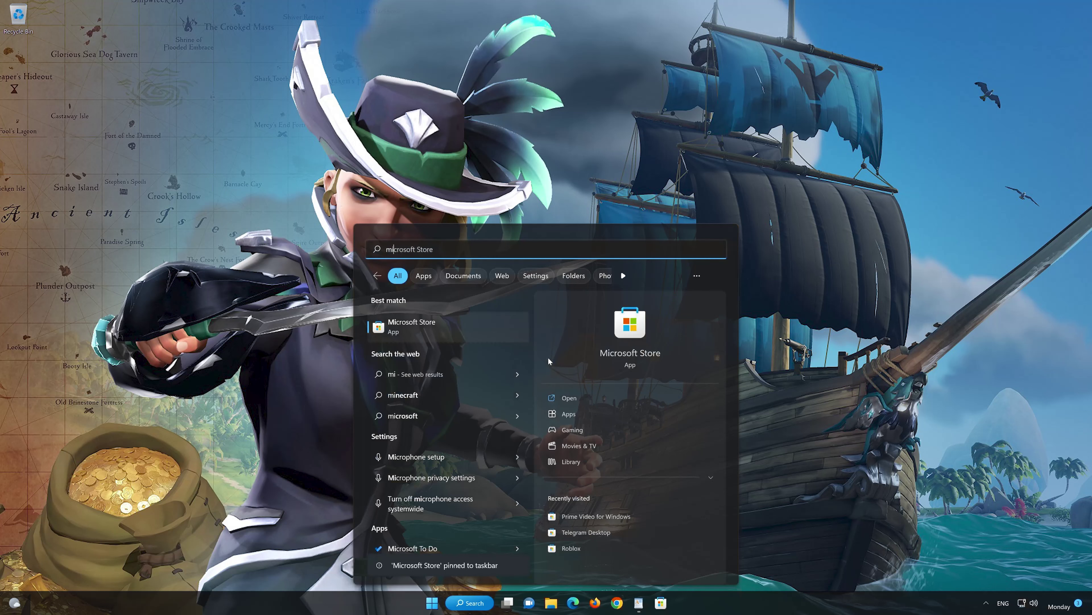
pyautogui.press('Escape')
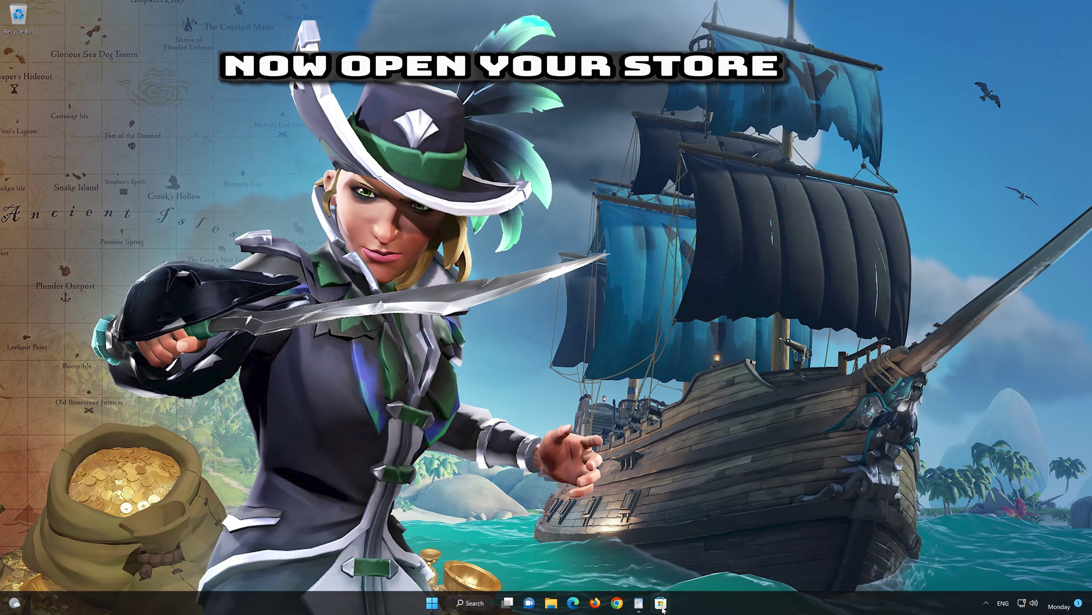
pyautogui.click(661, 604)
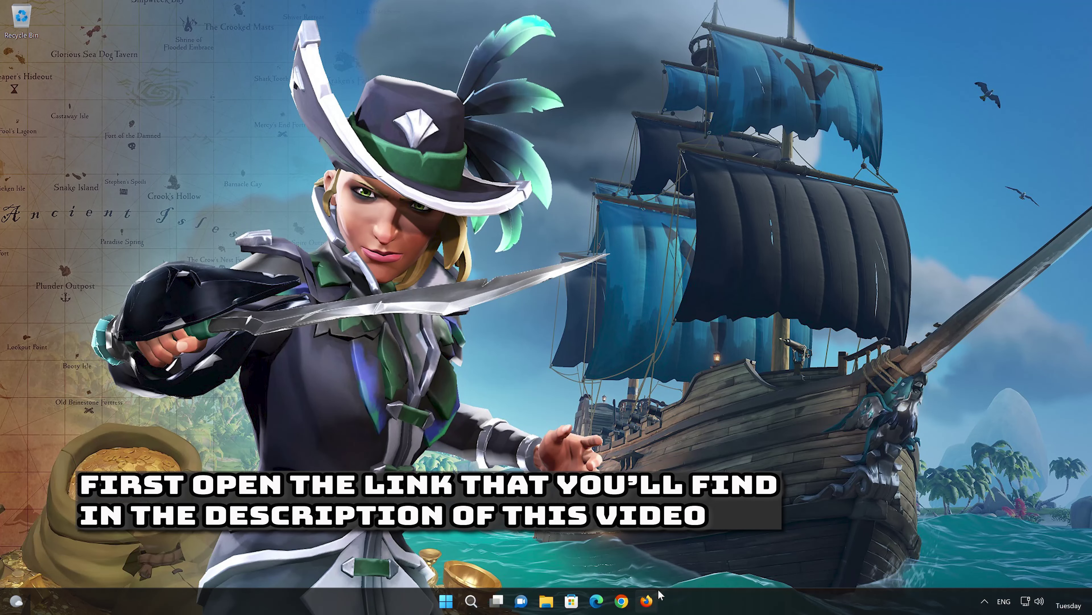
# In Firefox, open the copied microsoft.com/software-download/windows11 link, download the tool under Create Windows 11 Installation Media, and close the browser.
pyautogui.click(653, 600)
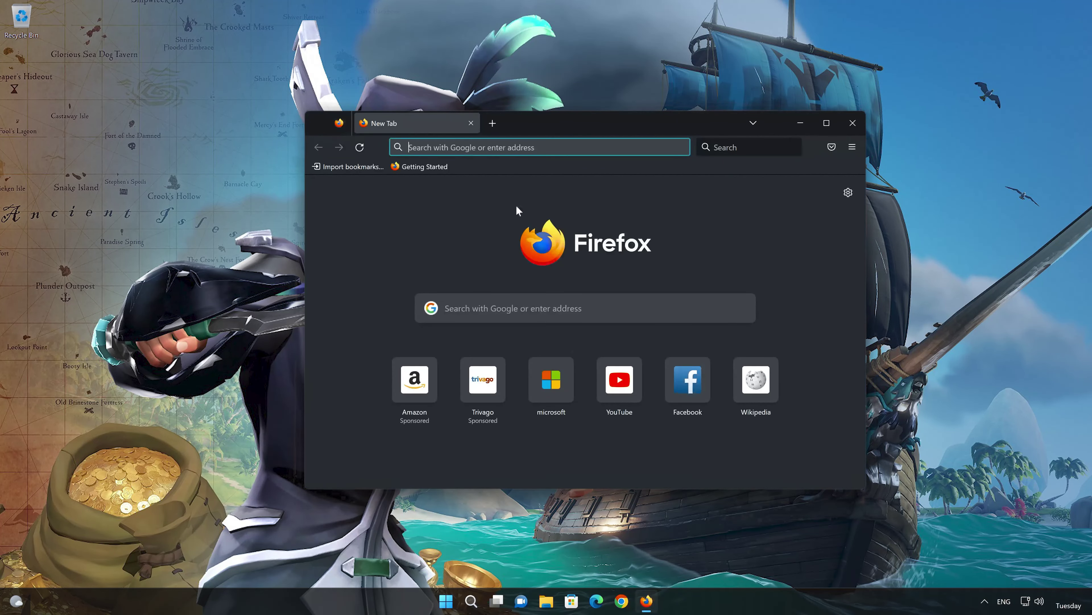
pyautogui.rightClick(513, 148)
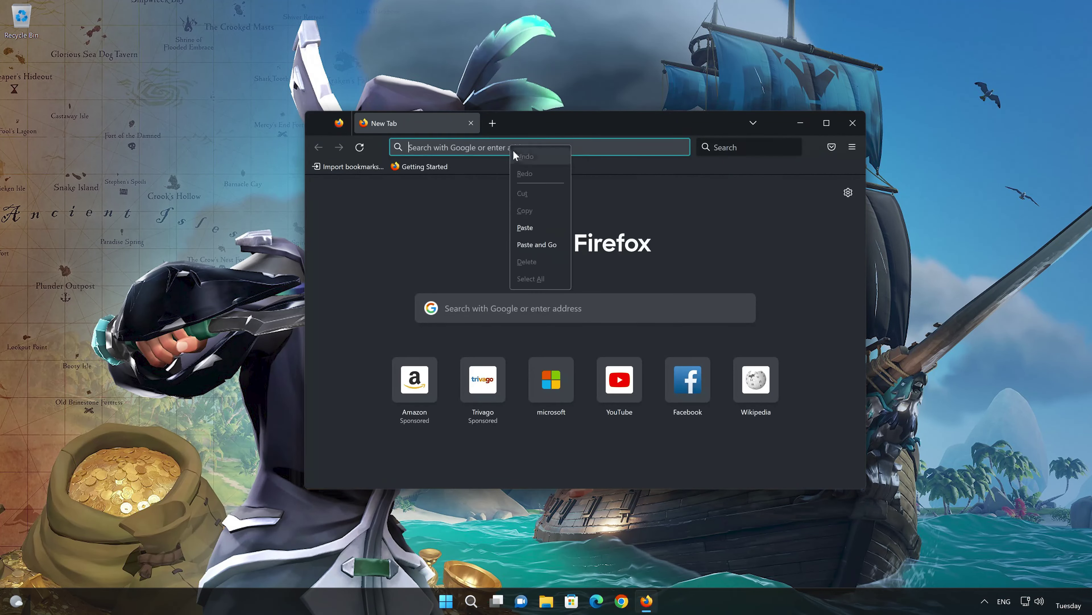
pyautogui.click(541, 243)
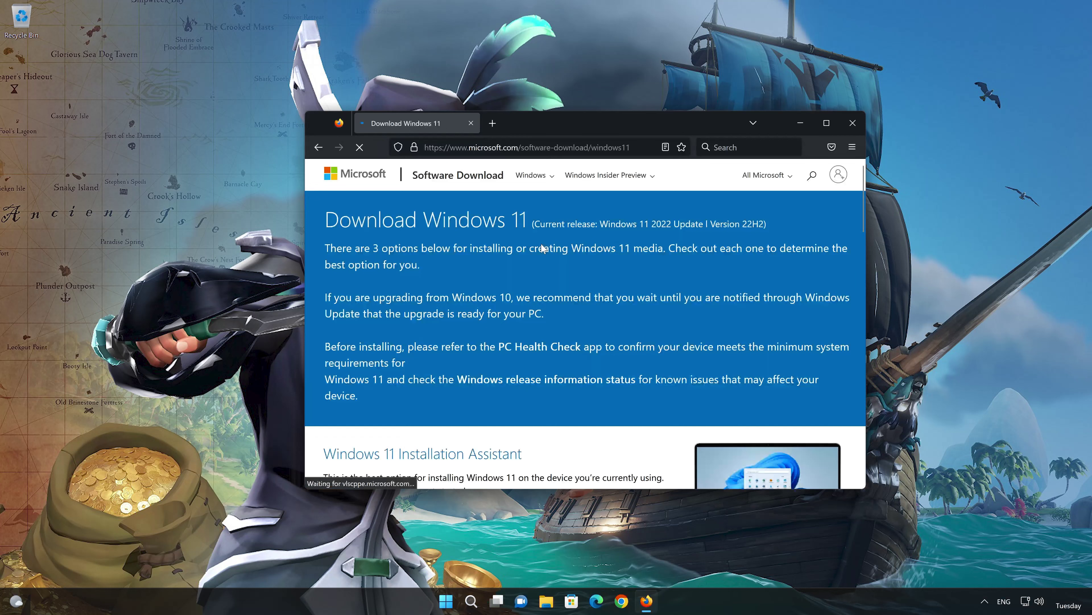
pyautogui.scroll(-6, 542, 244)
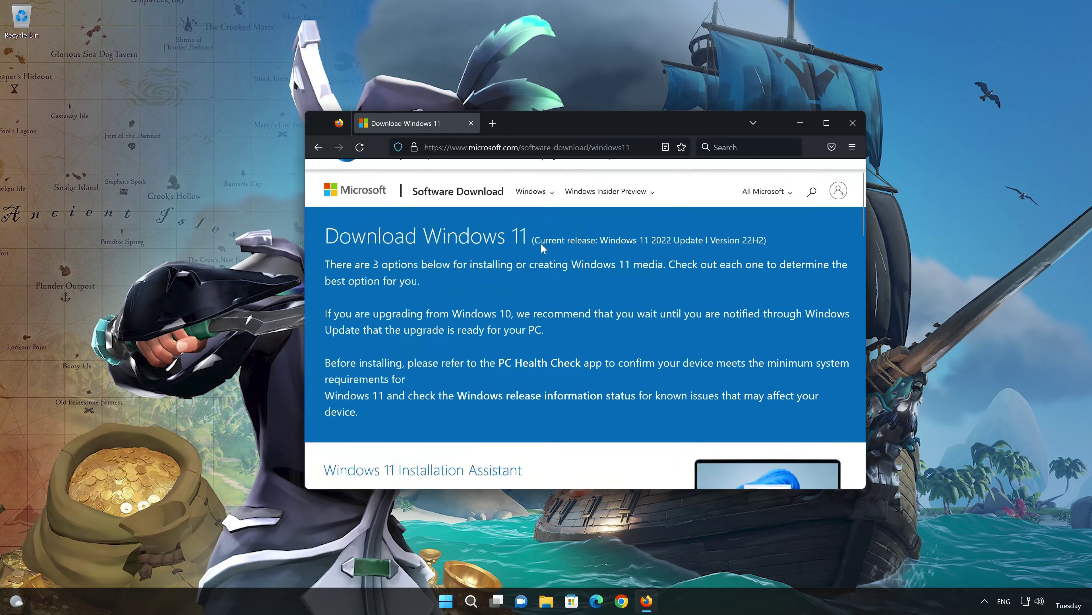
pyautogui.scroll(-3, 474, 288)
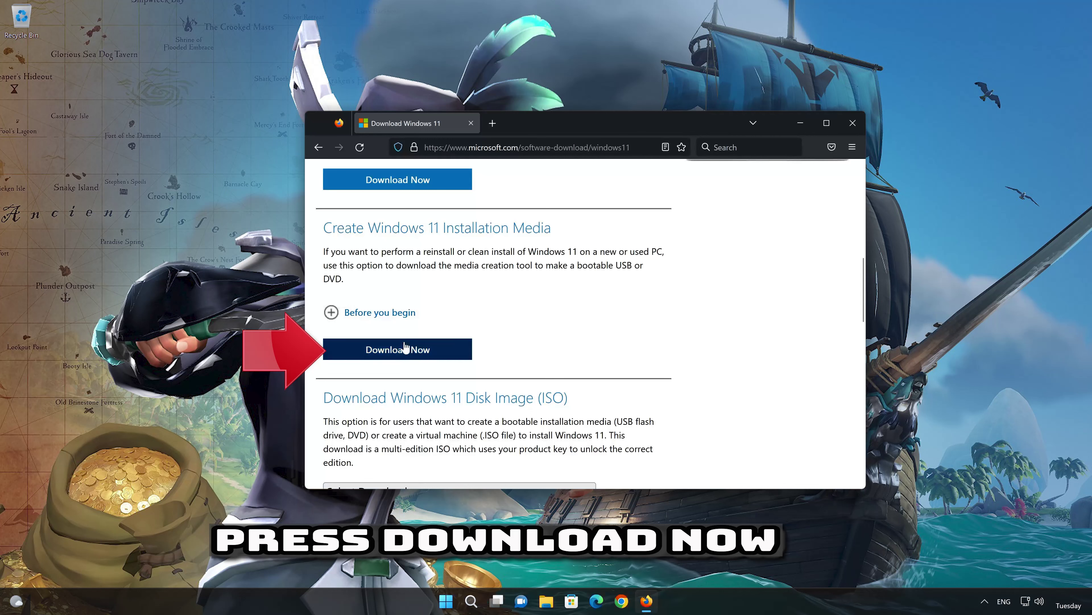
pyautogui.click(416, 353)
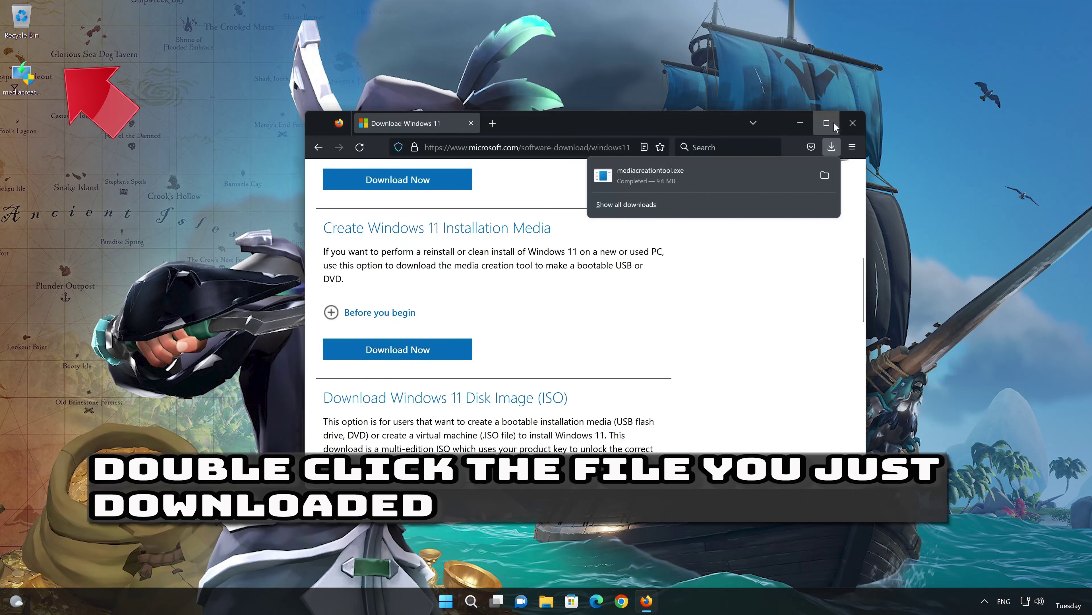
pyautogui.click(846, 130)
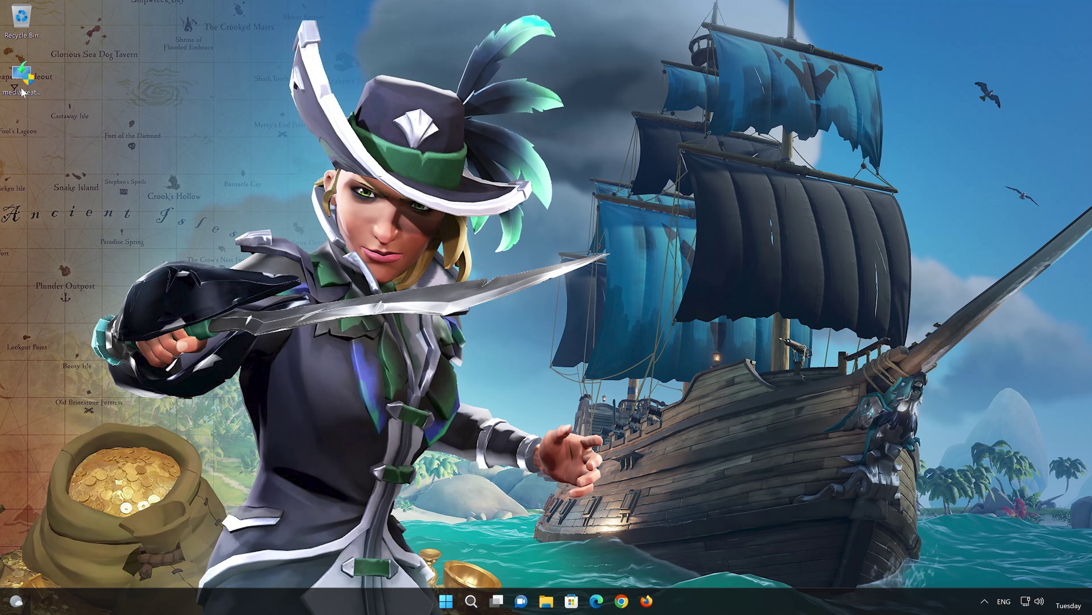
# Run the downloaded mediacreationtool with administrator permission, accept its license terms, and keep the recommended language and edition.
pyautogui.doubleClick(23, 92)
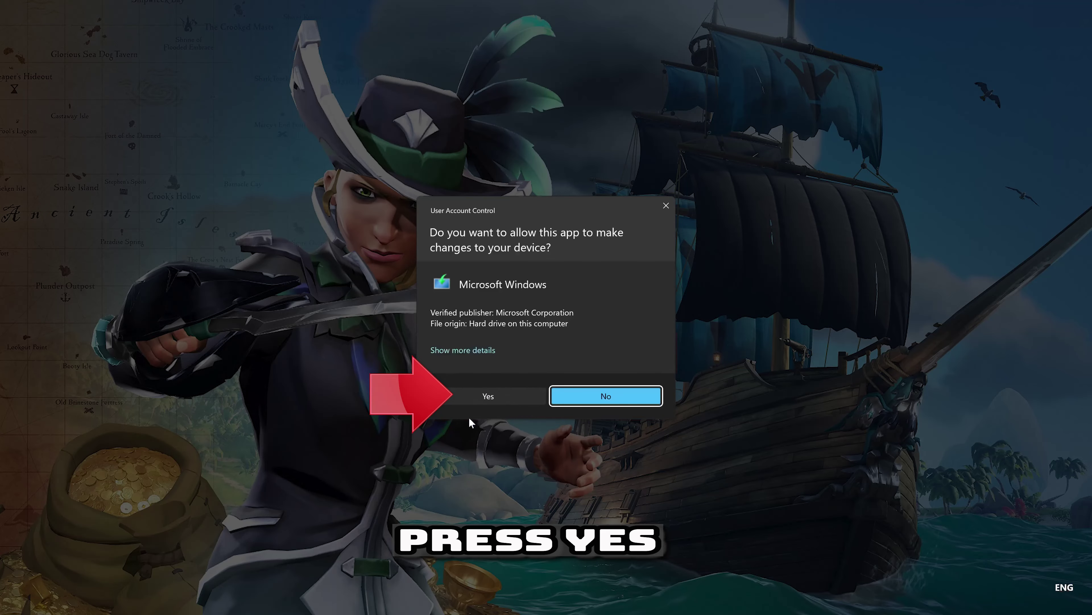
pyautogui.click(482, 396)
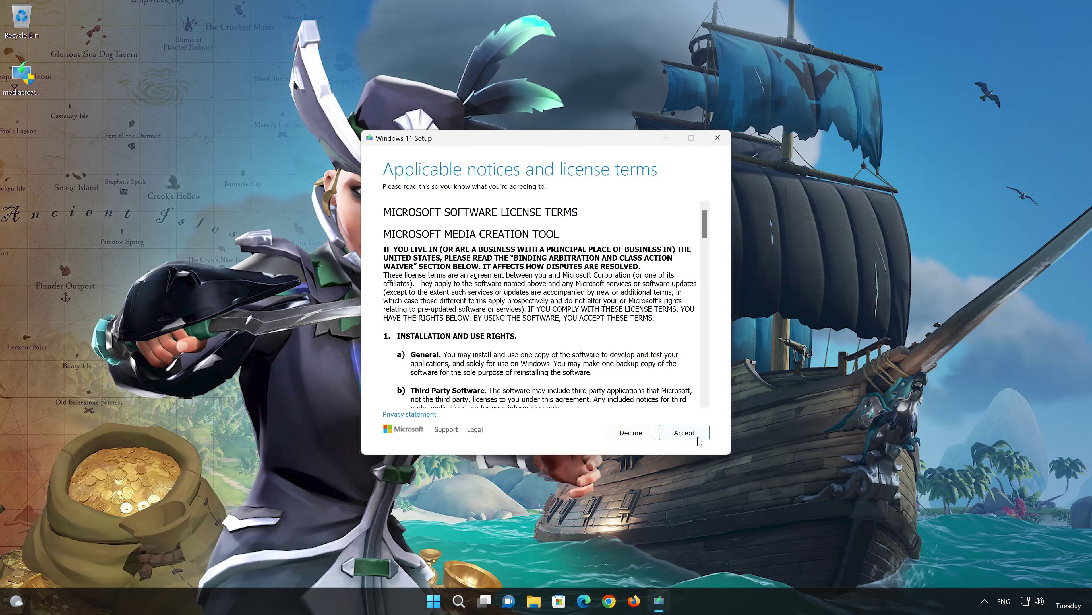
pyautogui.click(699, 439)
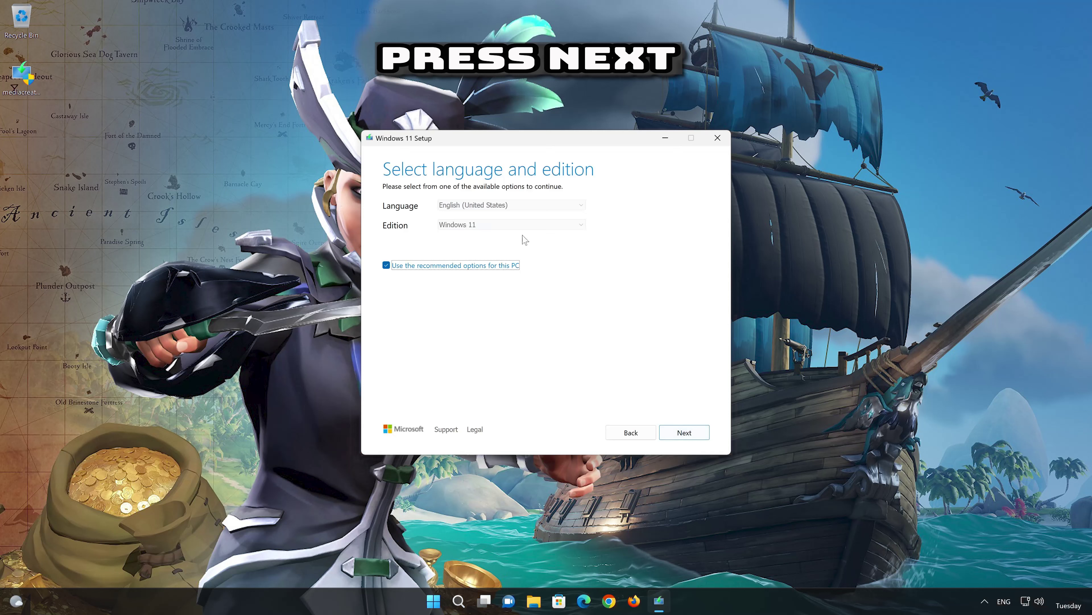
pyautogui.click(699, 439)
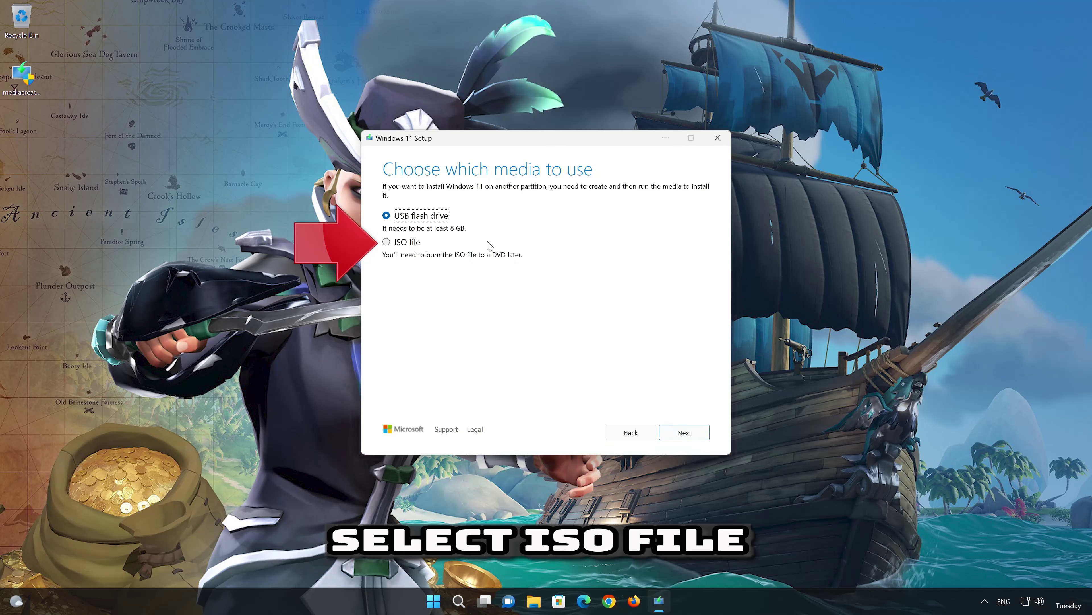
# Choose ISO file as the media, save it to the Desktop as "Windows 11", and finish the media creation setup once the download completes.
pyautogui.click(387, 242)
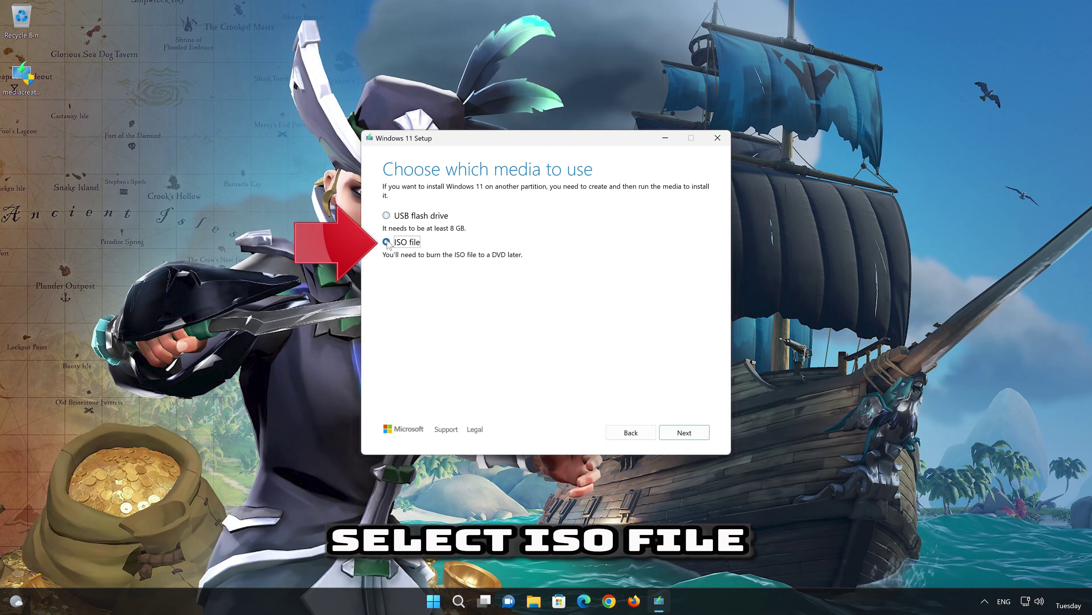
pyautogui.click(685, 432)
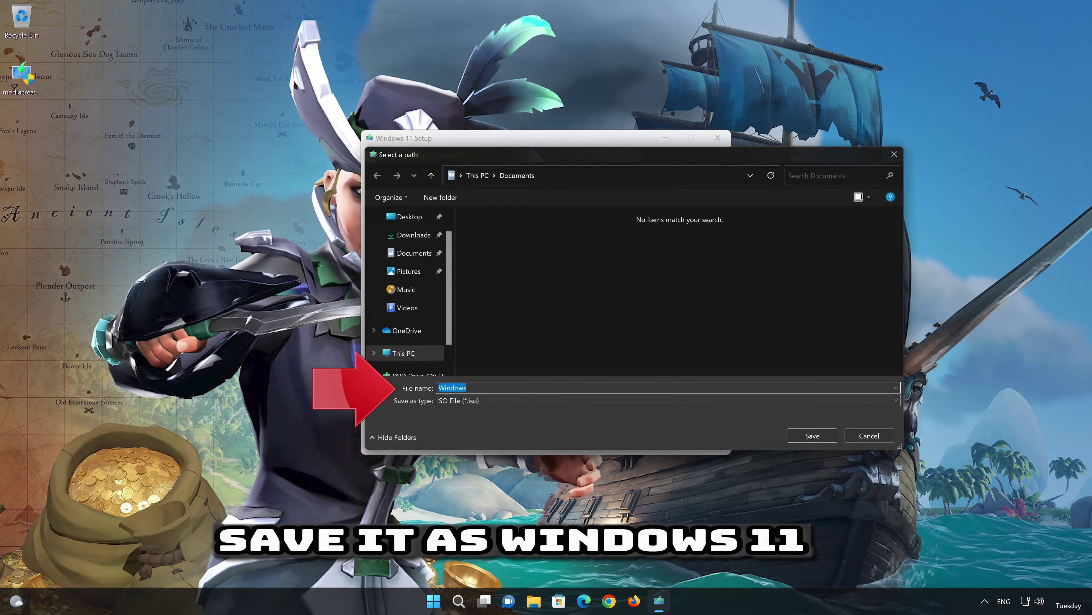
pyautogui.click(467, 388)
pyautogui.write('11')
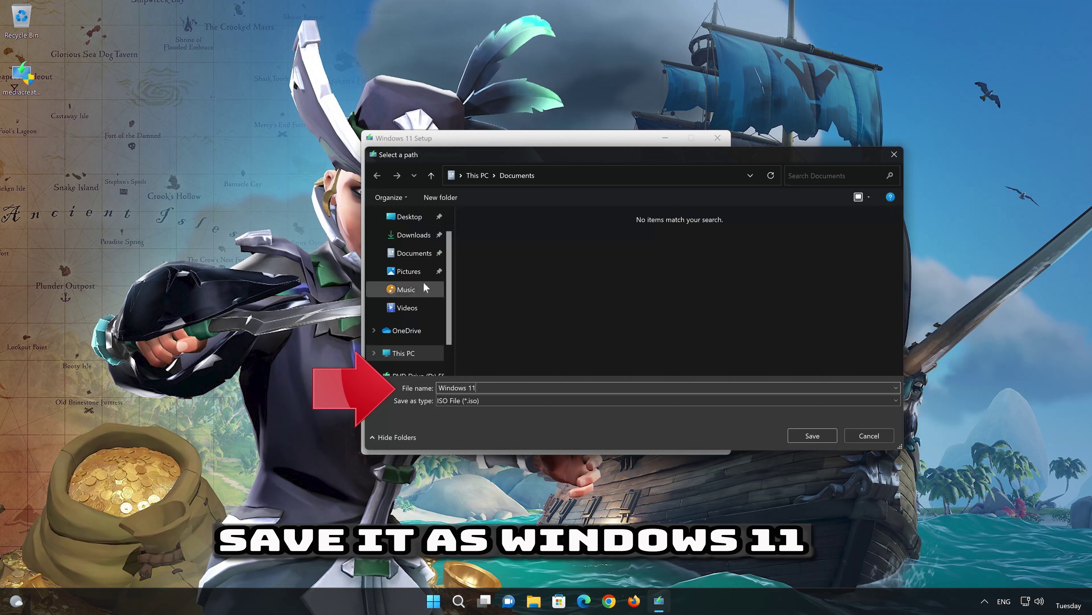
pyautogui.click(409, 217)
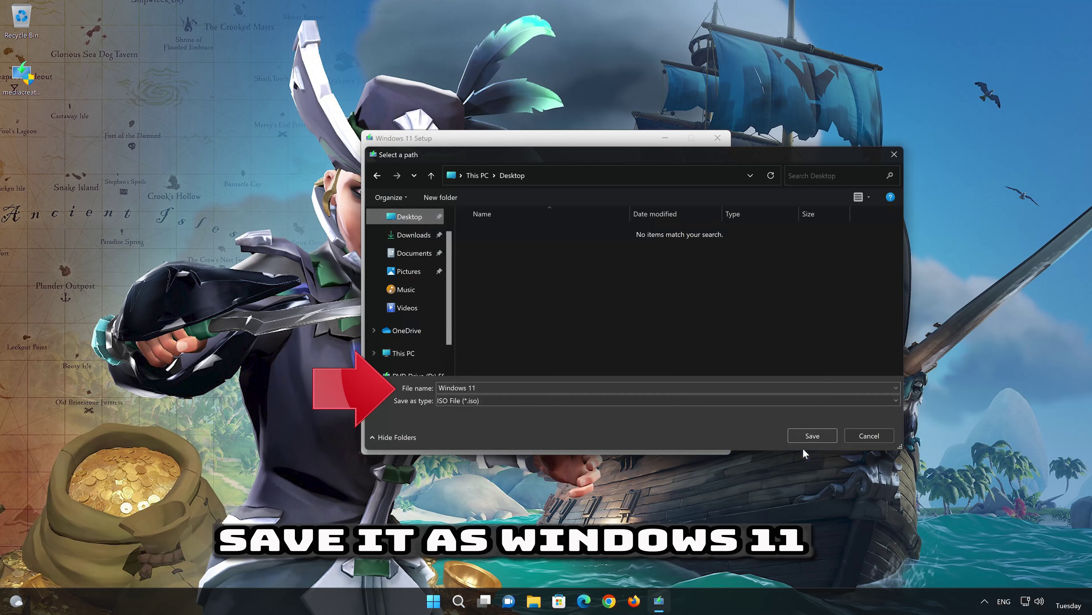
pyautogui.click(822, 433)
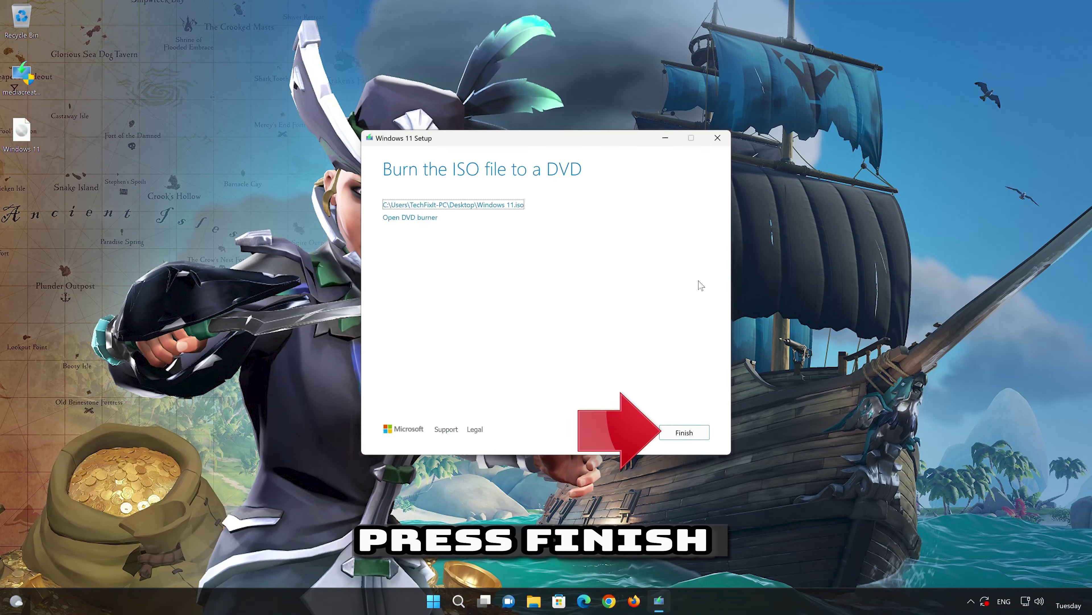
pyautogui.click(679, 434)
pyautogui.click(684, 433)
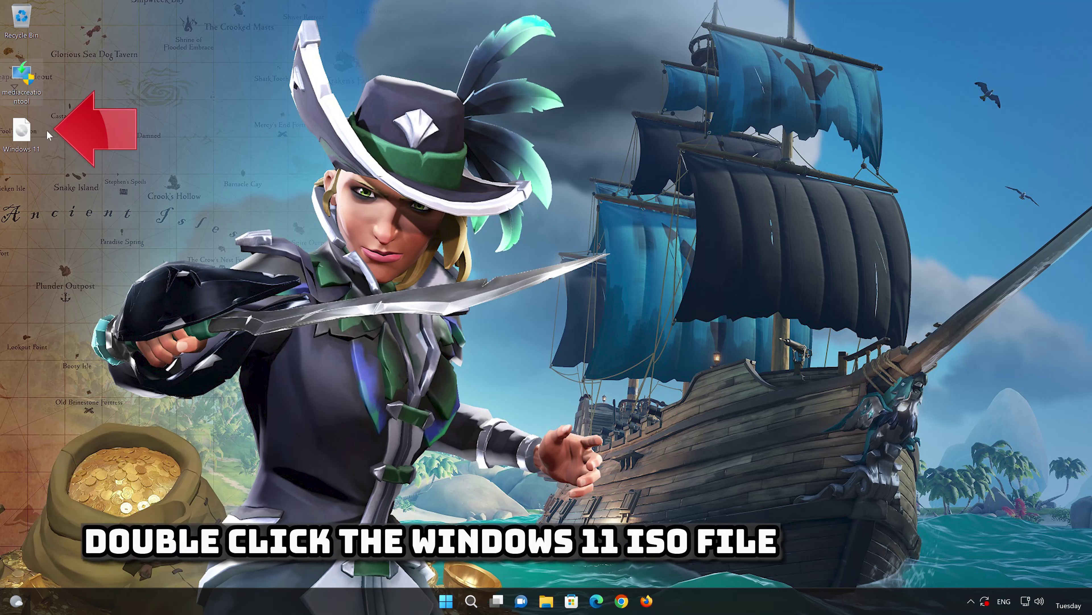
# Mount the Windows 11 ISO from the desktop, launch its setup application with administrator permission, and close the File Explorer window.
pyautogui.doubleClick(20, 137)
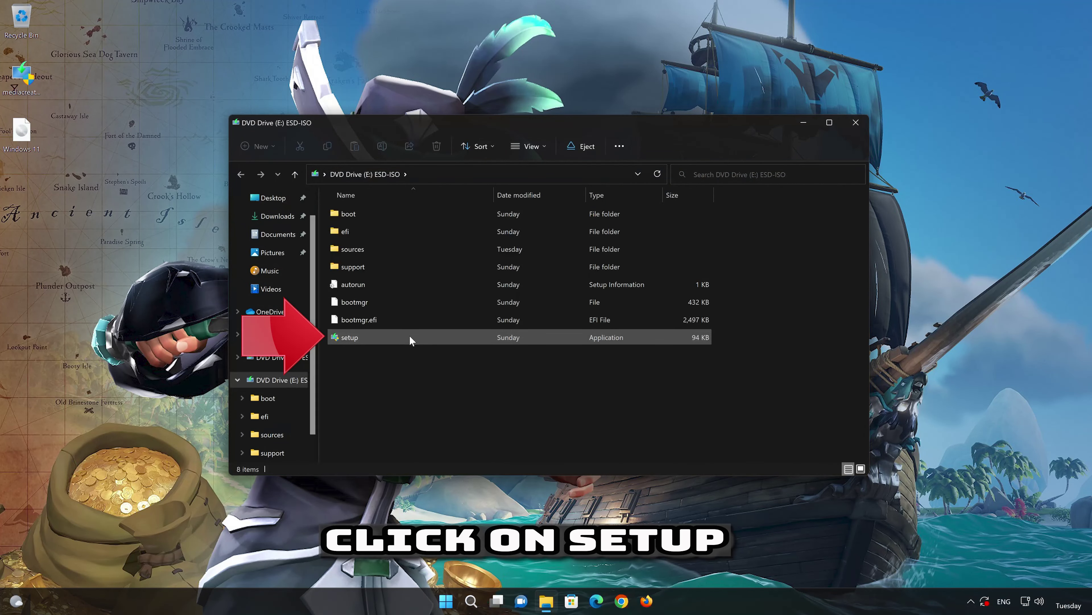
pyautogui.doubleClick(410, 337)
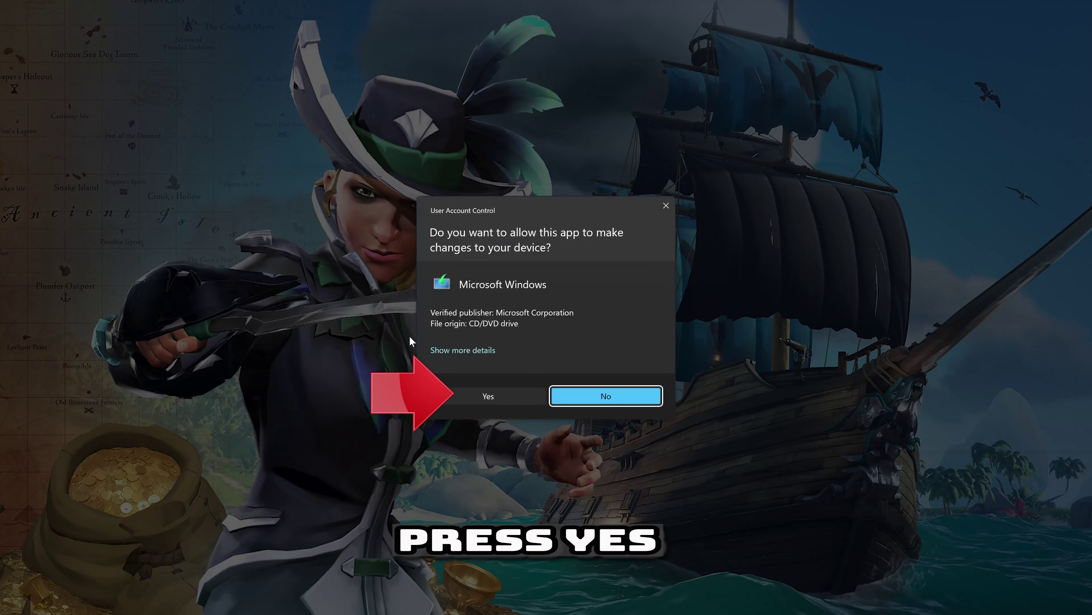
pyautogui.click(484, 396)
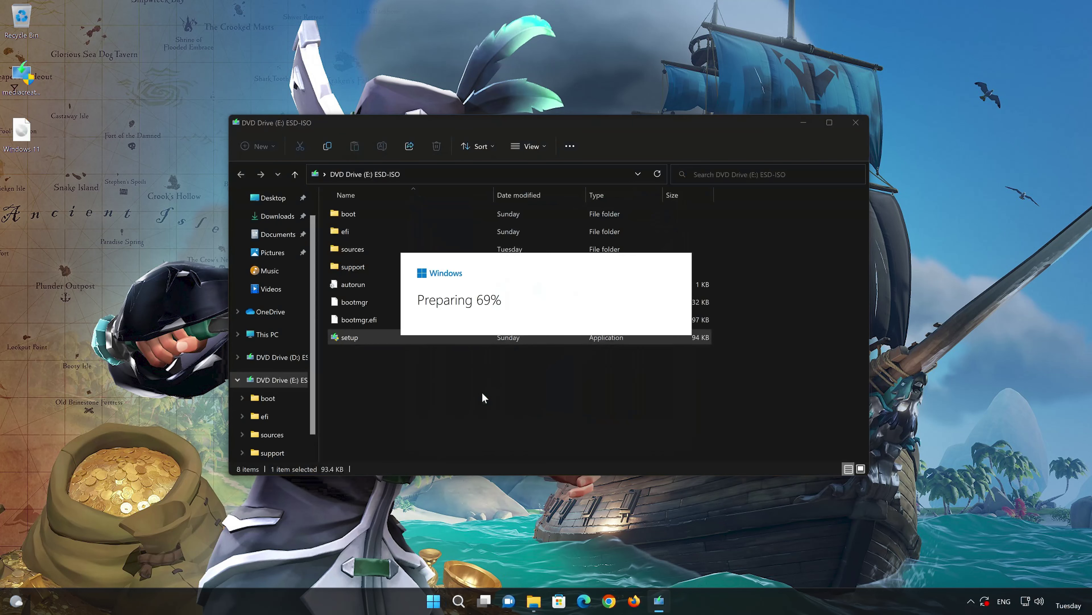
pyautogui.click(856, 122)
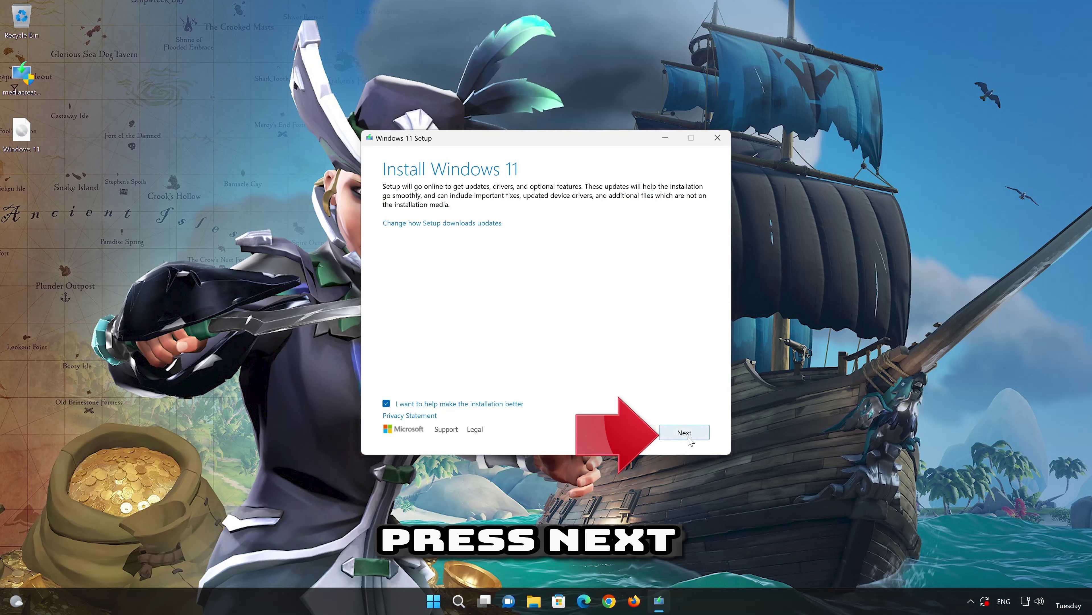
# Proceed through Windows 11 Setup, accept the license terms, and start installing Windows 11 Pro with personal files and apps kept.
pyautogui.click(684, 433)
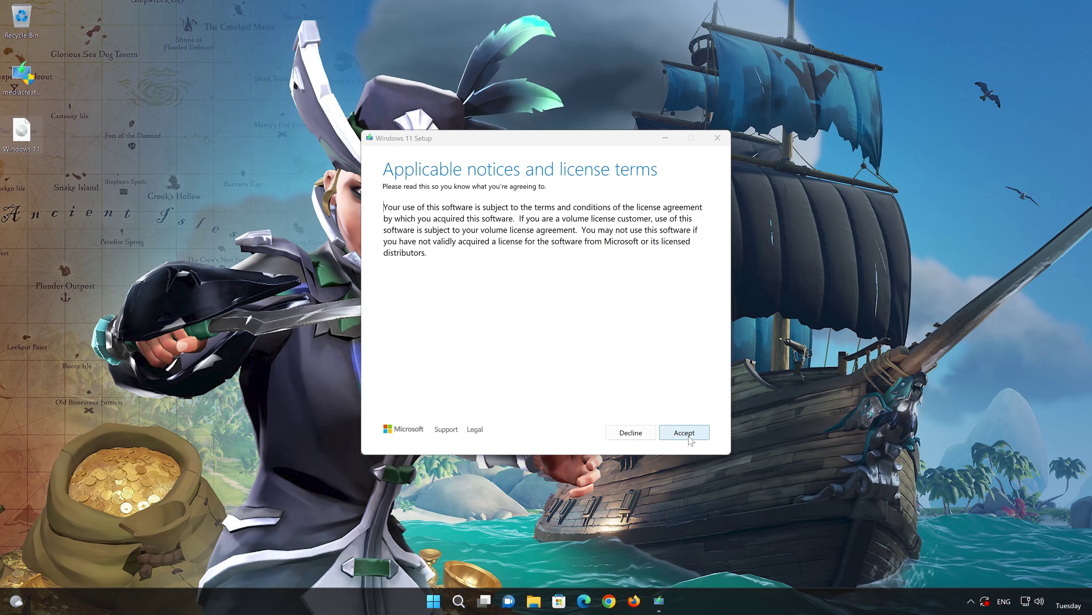
pyautogui.click(689, 438)
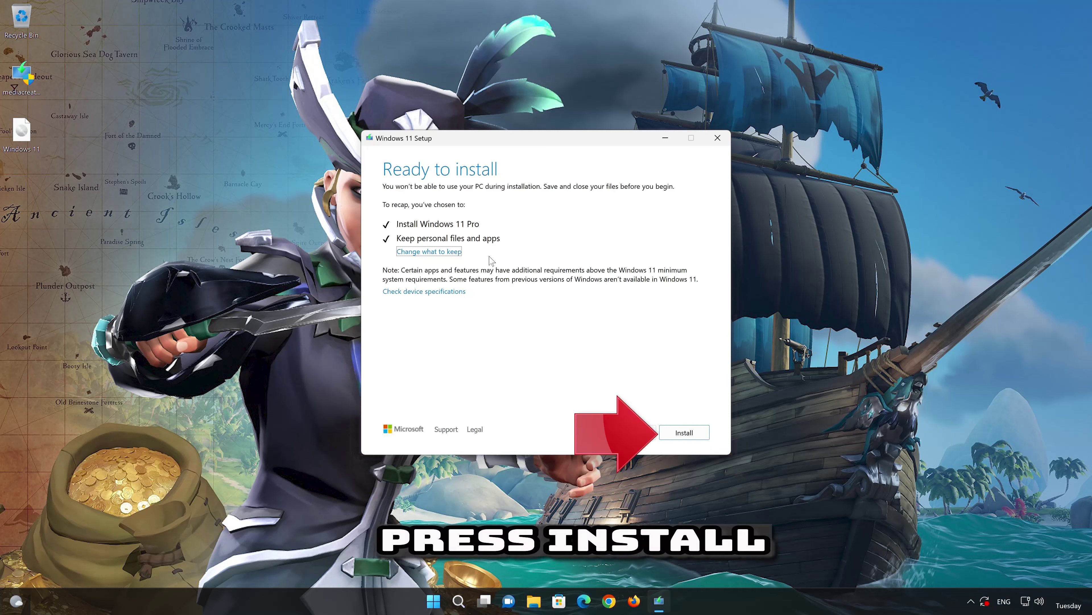
pyautogui.click(697, 434)
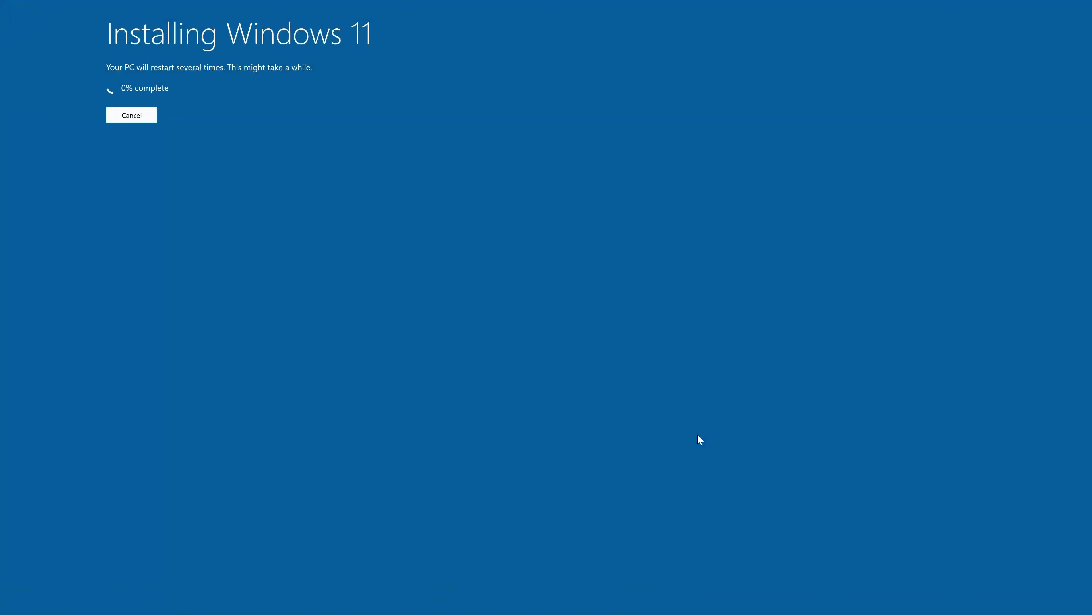